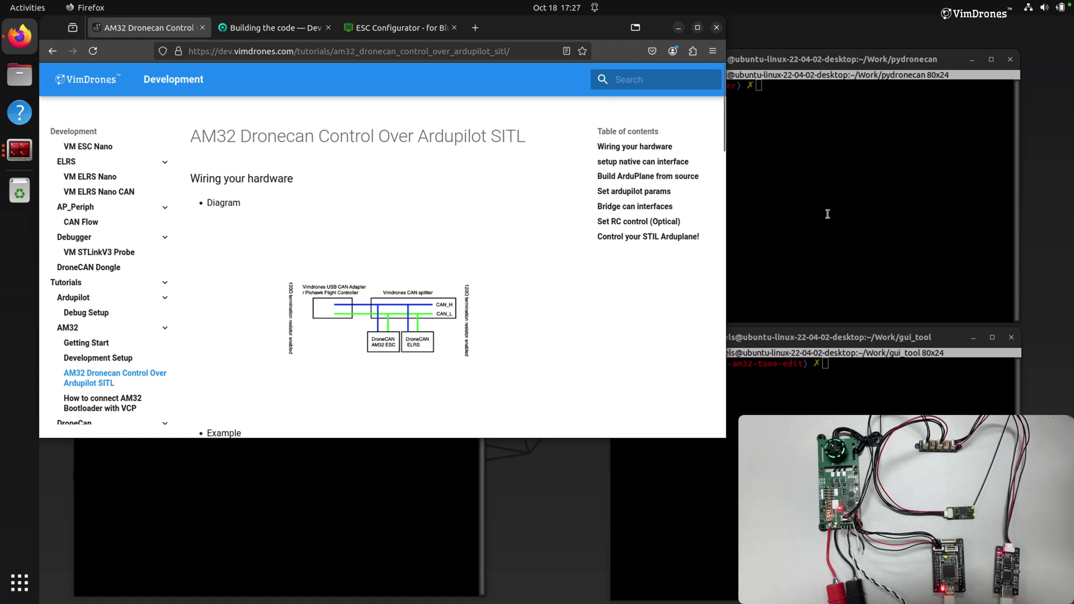
- Run ifconfig -a in the pydronecan terminal and find can0 in the interface listing
click(850, 228)
scroll(316, 294, down, 10)
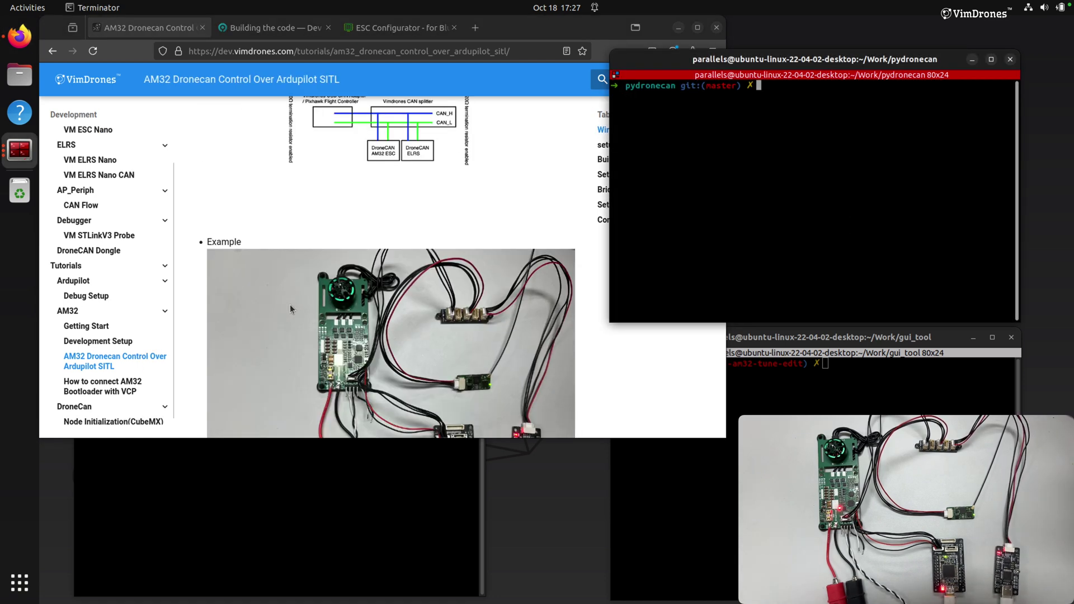
scroll(288, 320, down, 4)
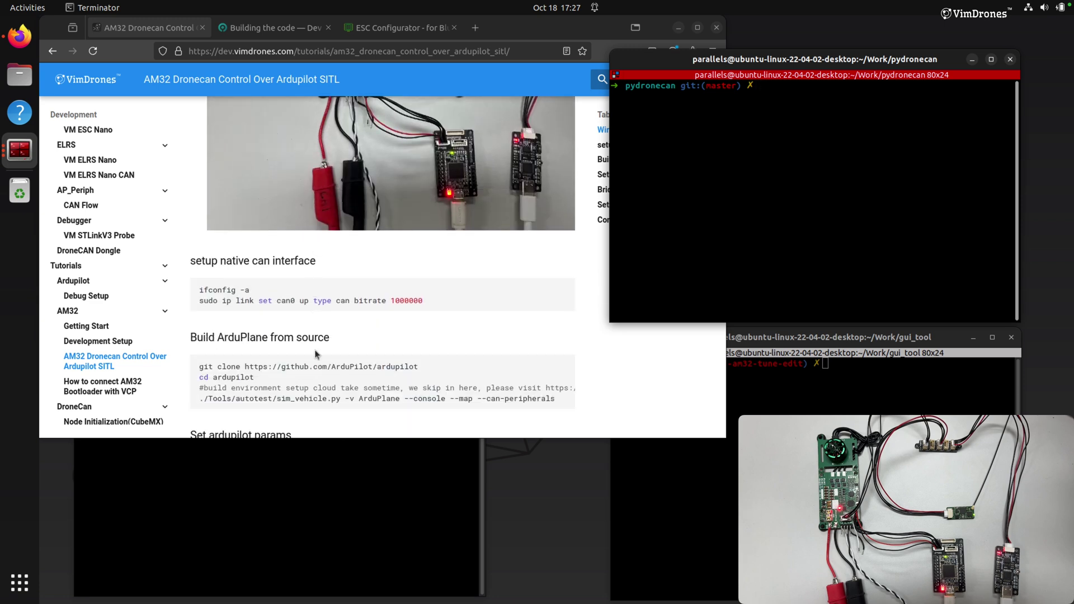
text(i)
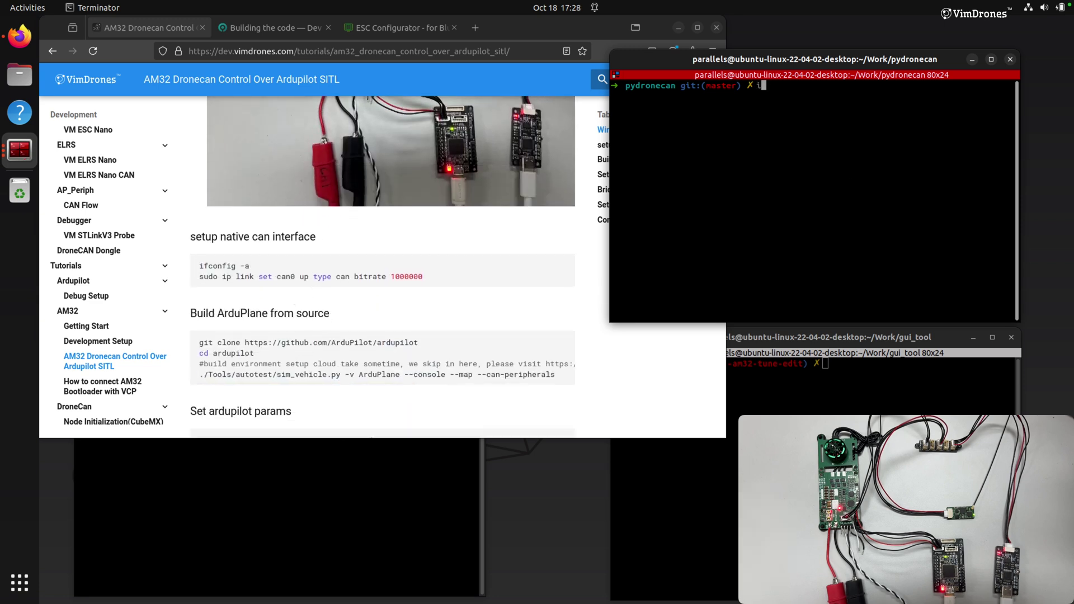
text(fconfig -a)
key(Return)
scroll(635, 102, up, 6)
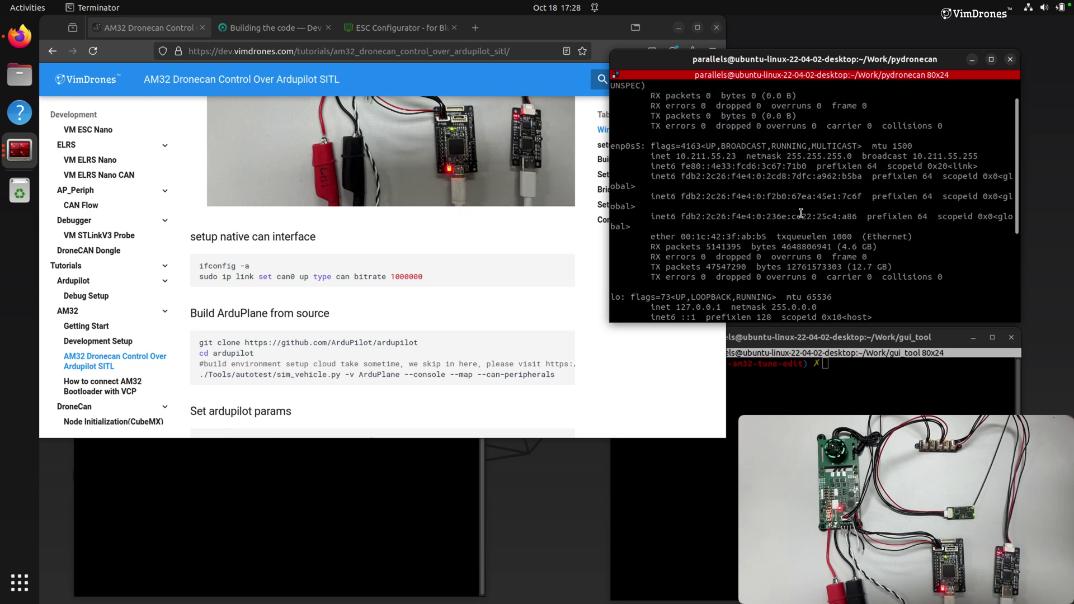
drag(635, 102, 611, 96)
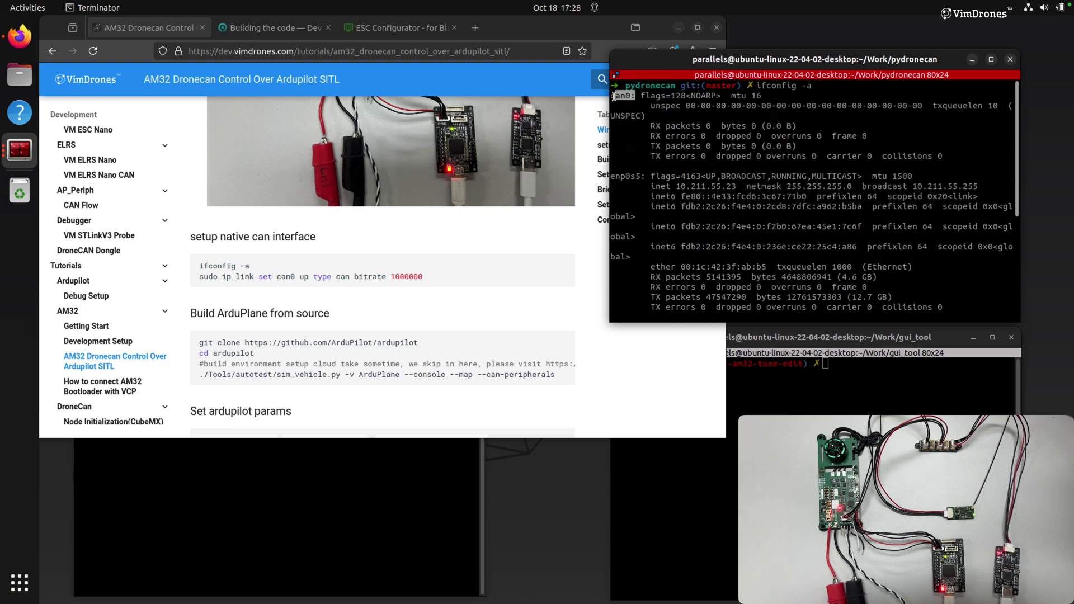
click(647, 98)
drag(631, 96, 613, 95)
click(613, 96)
scroll(831, 163, down, 6)
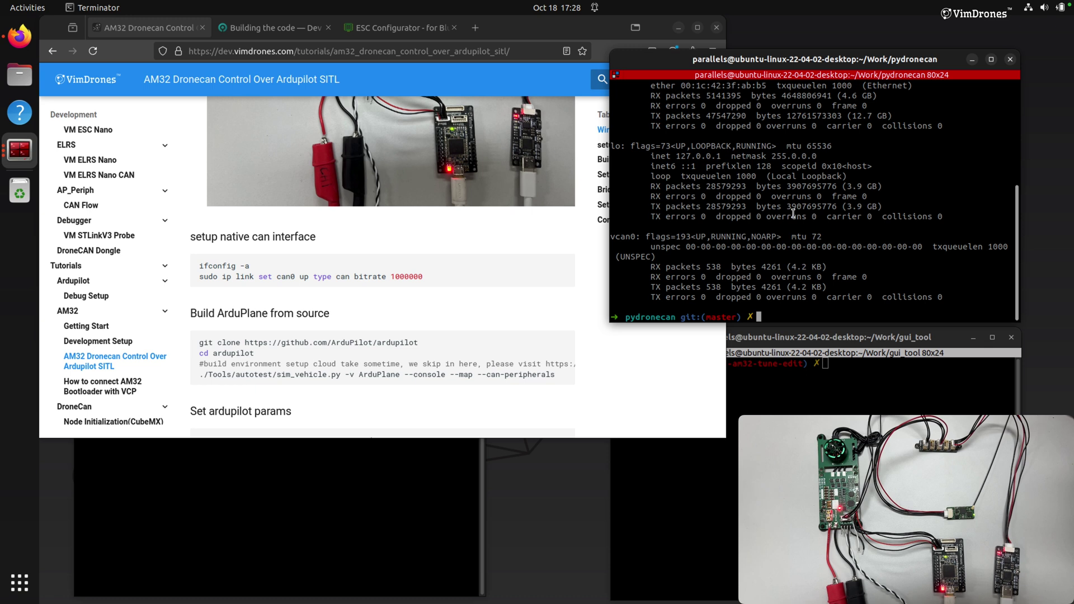
- Bring can0 up as a CAN bus at bitrate 1000000 with sudo, entering the account password
text(./Tool)
key(Up)
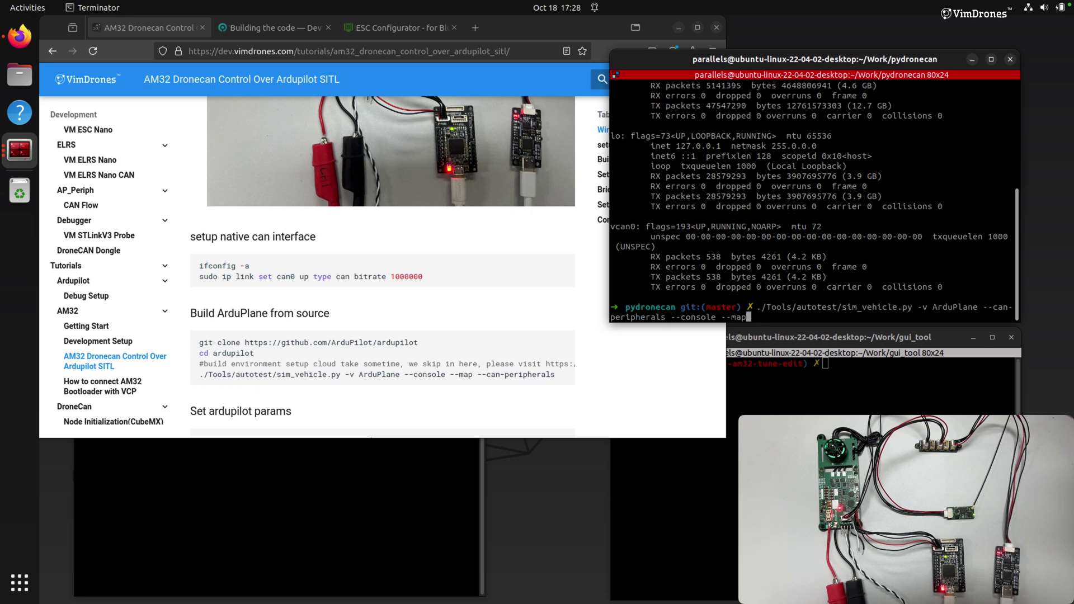
key(Up)
key(Down)
key(Up)
key(Up)
key(Up)
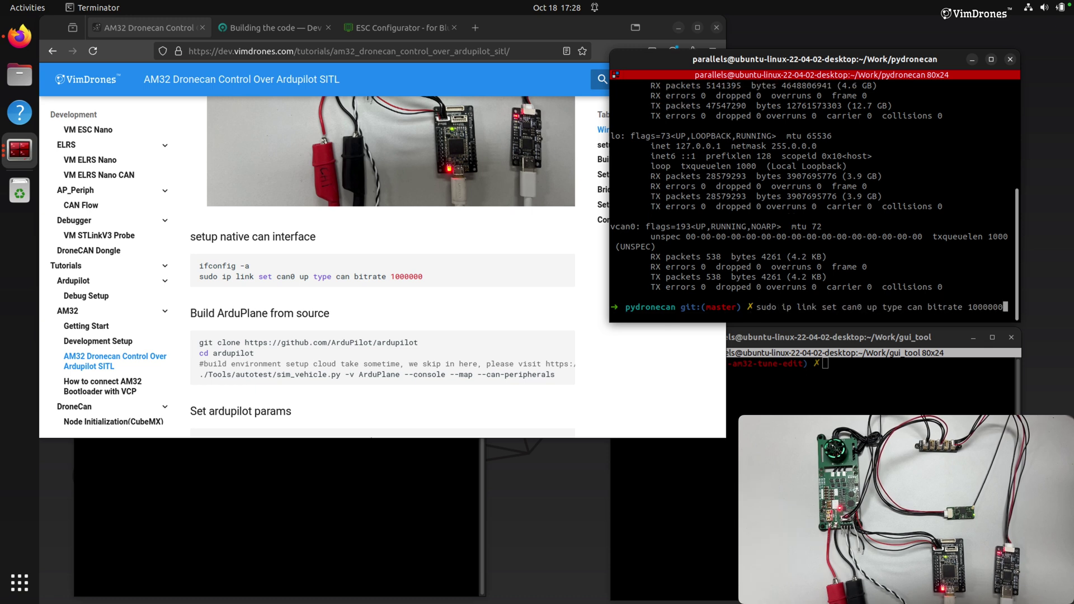
key(Return)
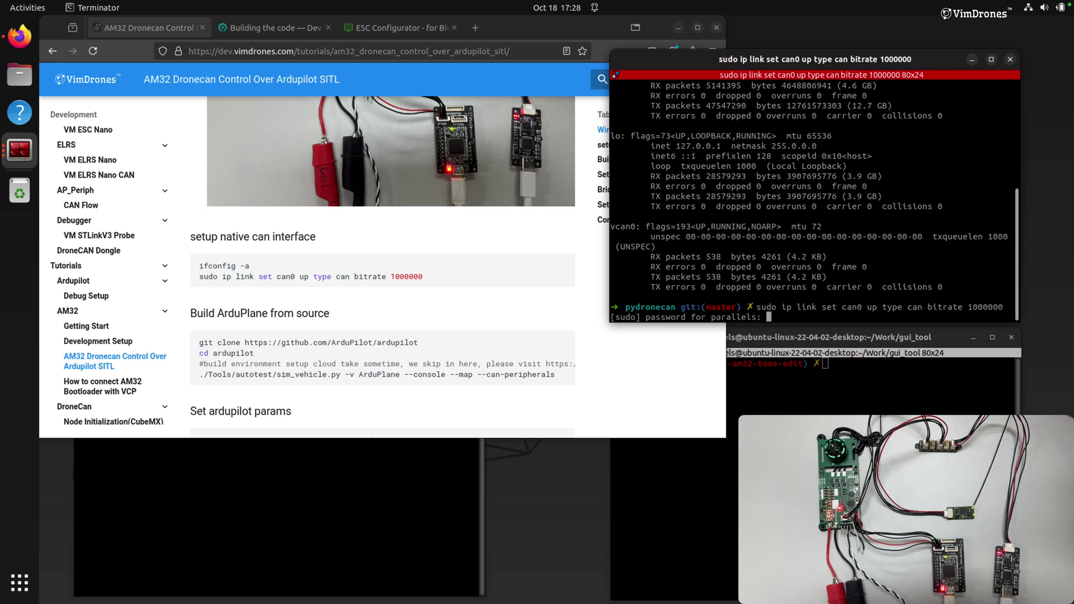
key(Return)
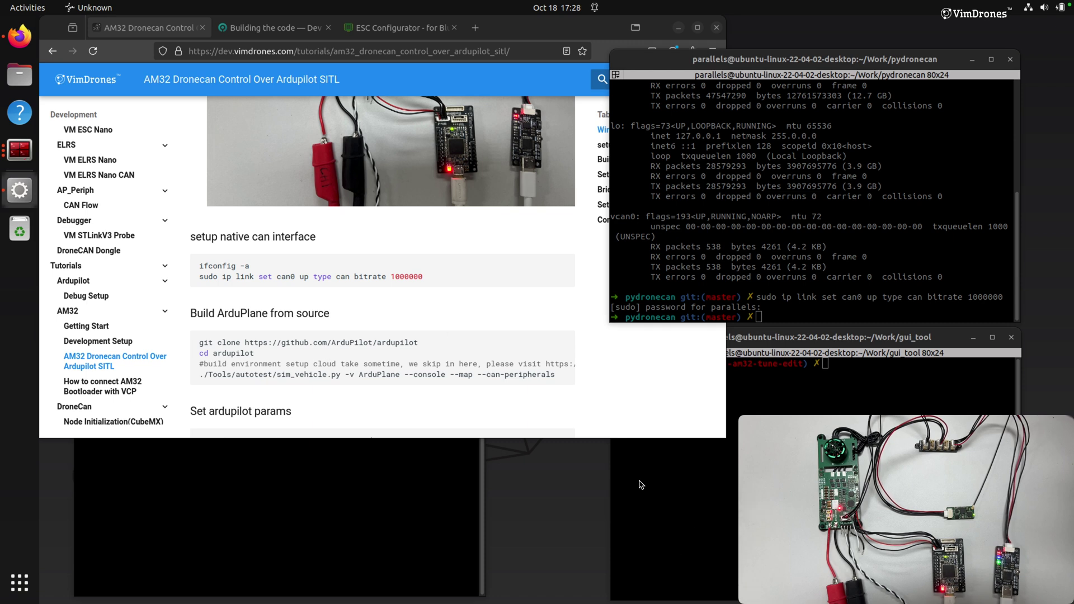
- Clear the gui_tool terminal and rerun python3 -m dronecan_gui_tool.main from history
click(370, 368)
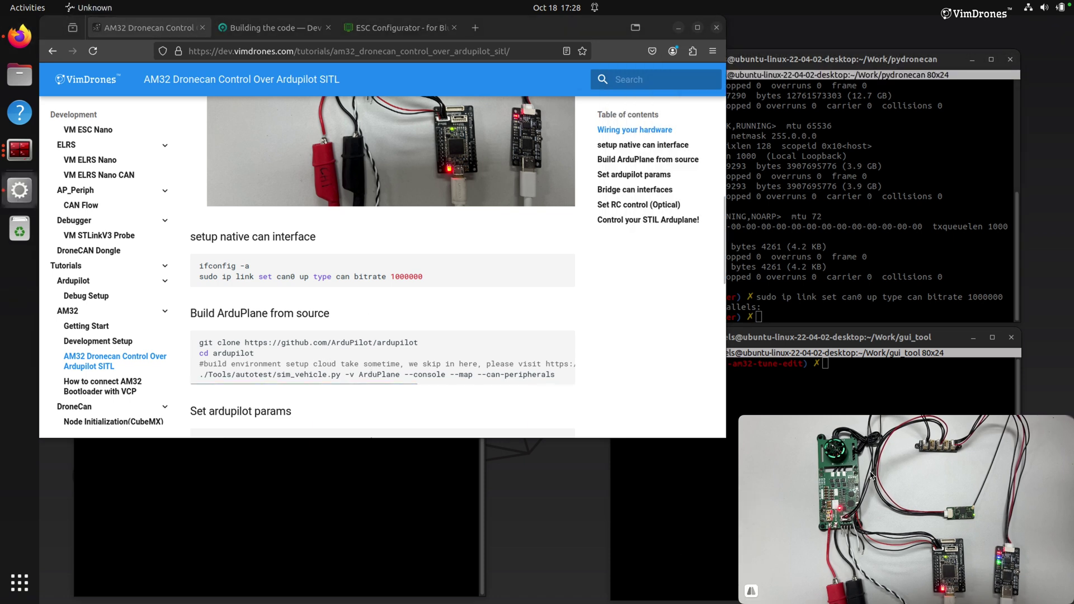
click(709, 458)
click(764, 432)
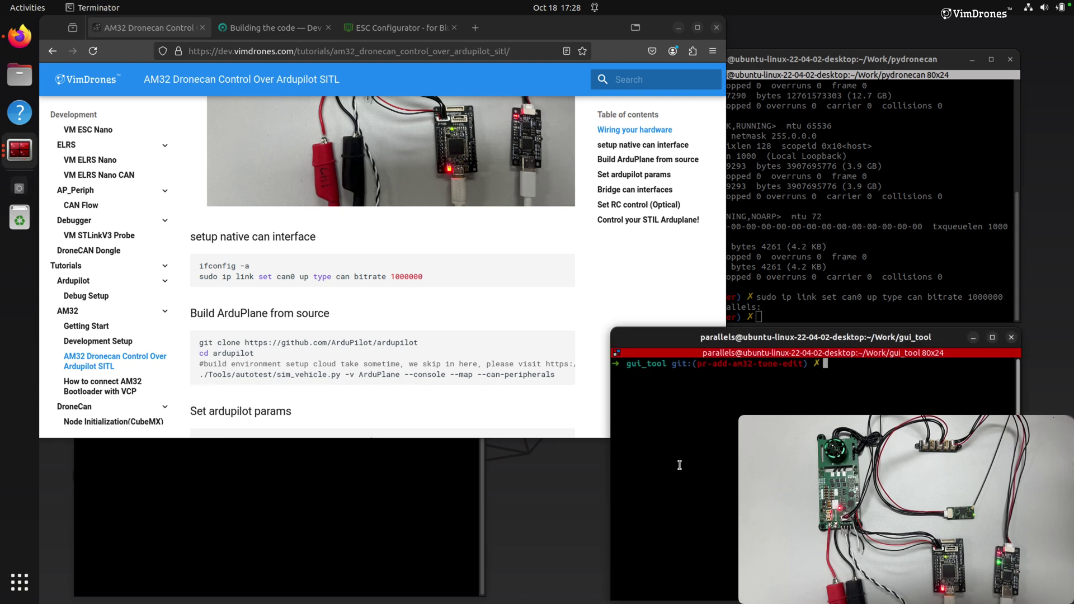
text(clear)
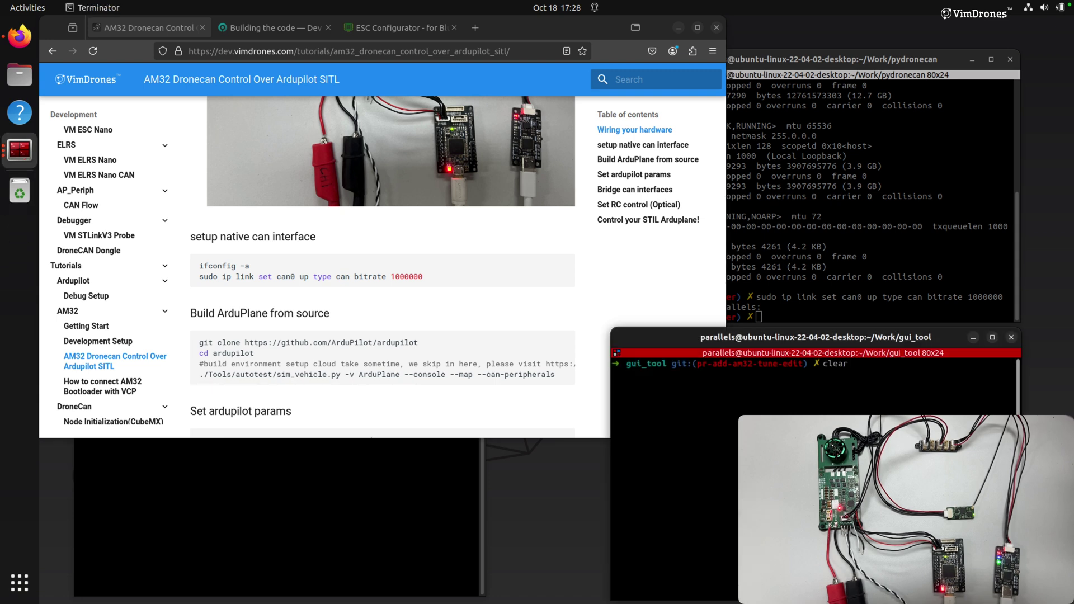
key(Return)
key(Up)
key(Up)
key(Up)
key(Return)
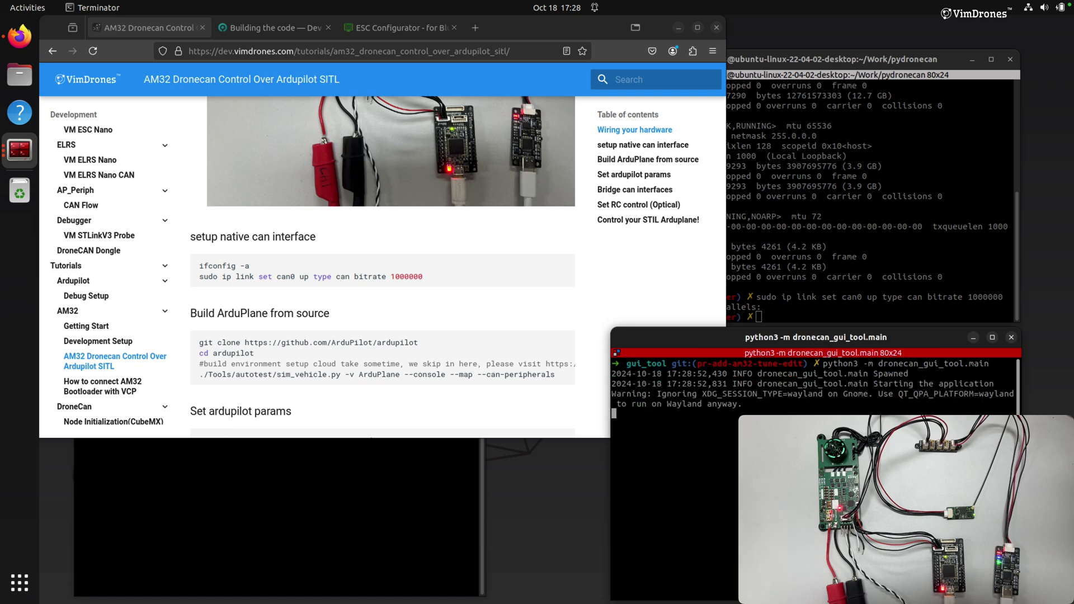
- Choose can0 as the CAN interface in Application Setup and confirm with OK
click(677, 209)
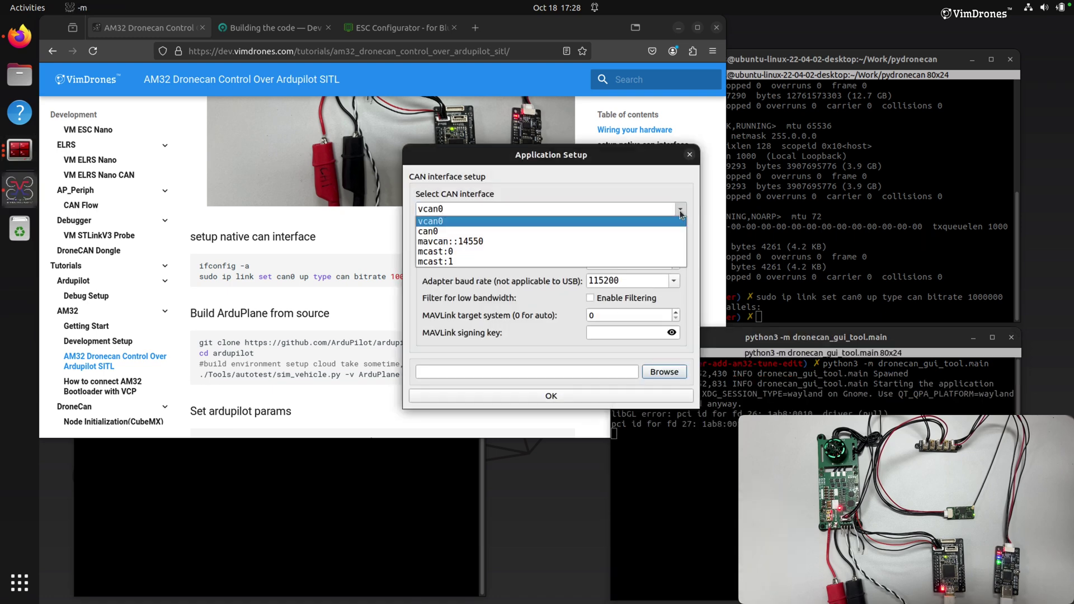
click(474, 230)
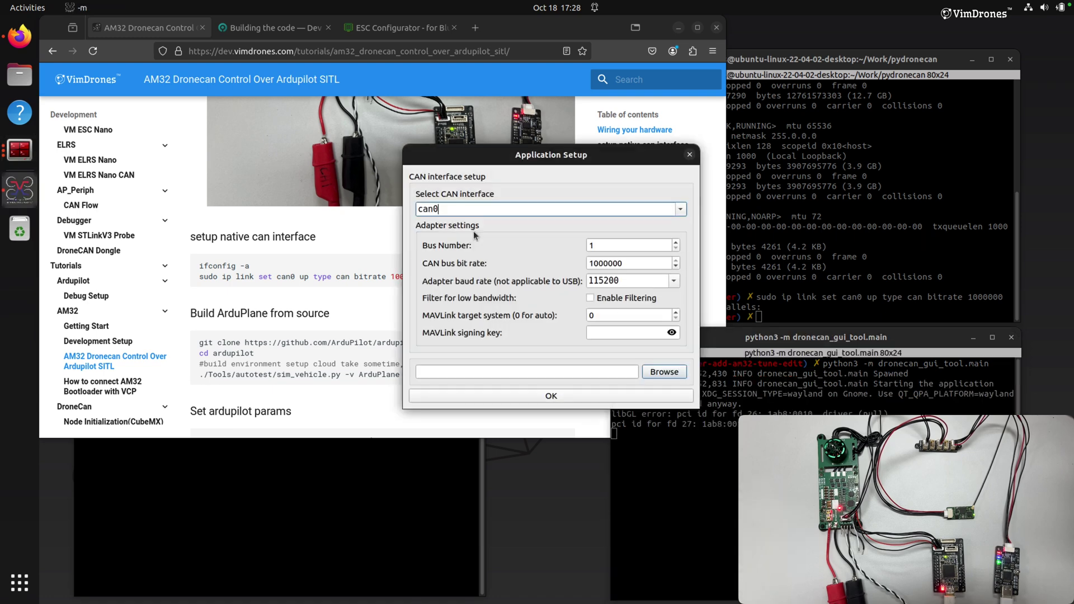
click(528, 397)
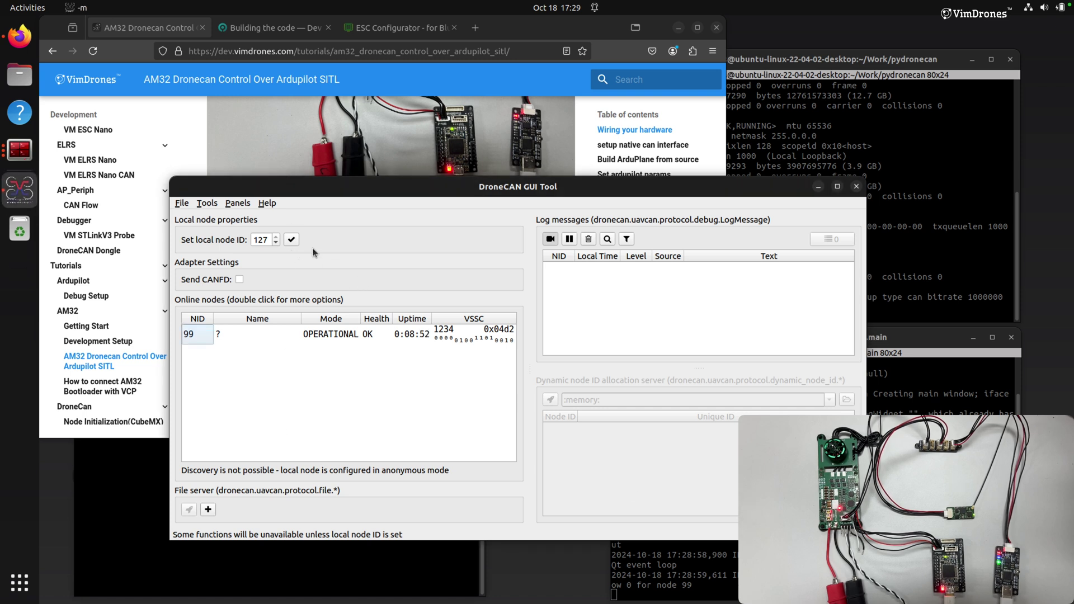
- Apply local node ID 127 and shift the main window slightly left and down
click(292, 240)
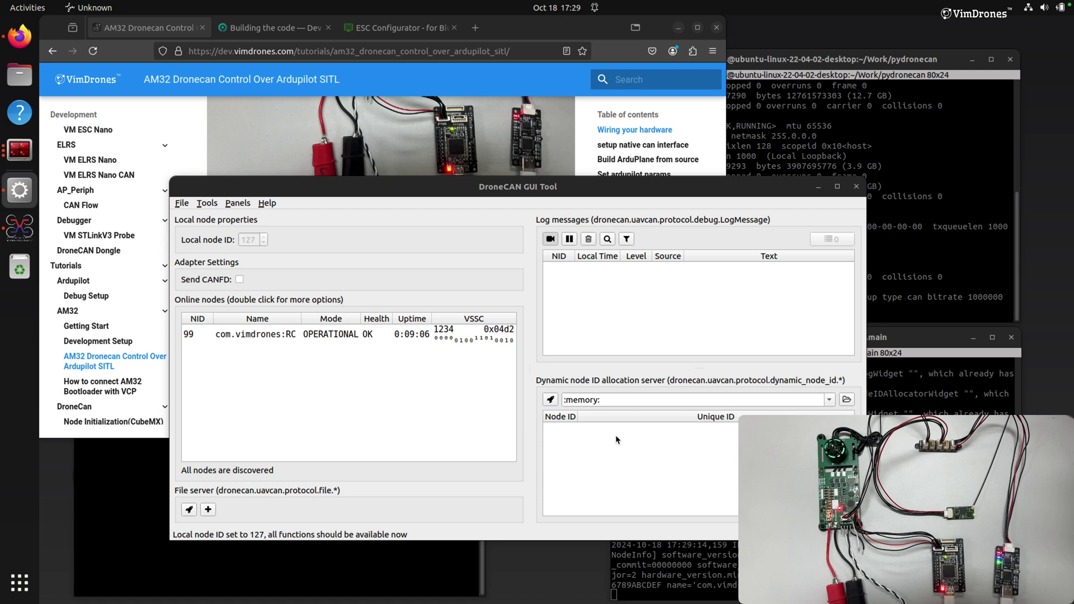
drag(398, 197, 371, 211)
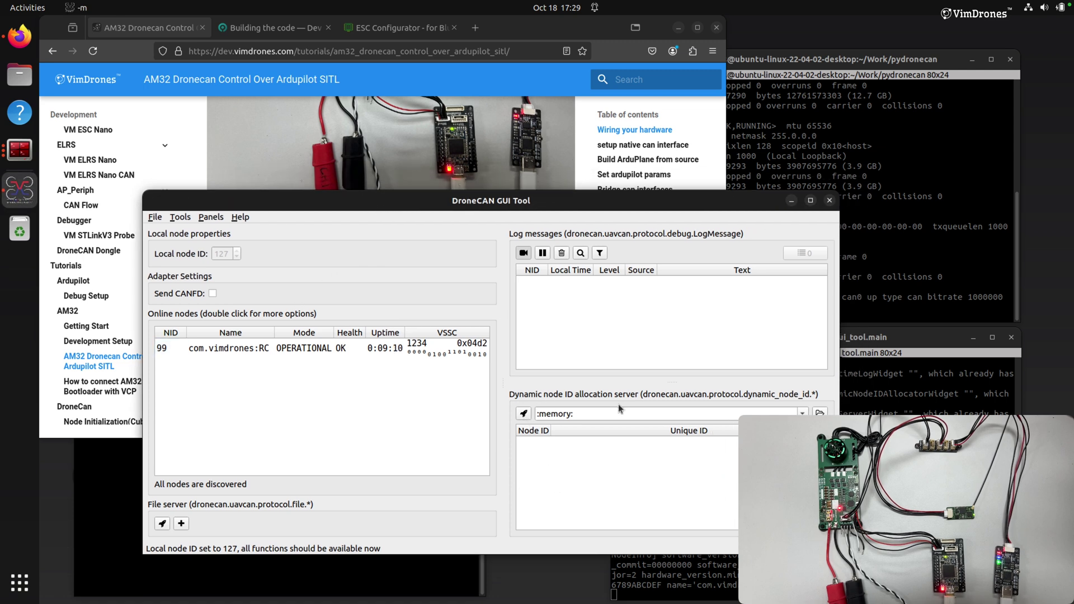
- Start the dynamic node ID server and open Node Properties for AM32 bootloader node 125
click(524, 416)
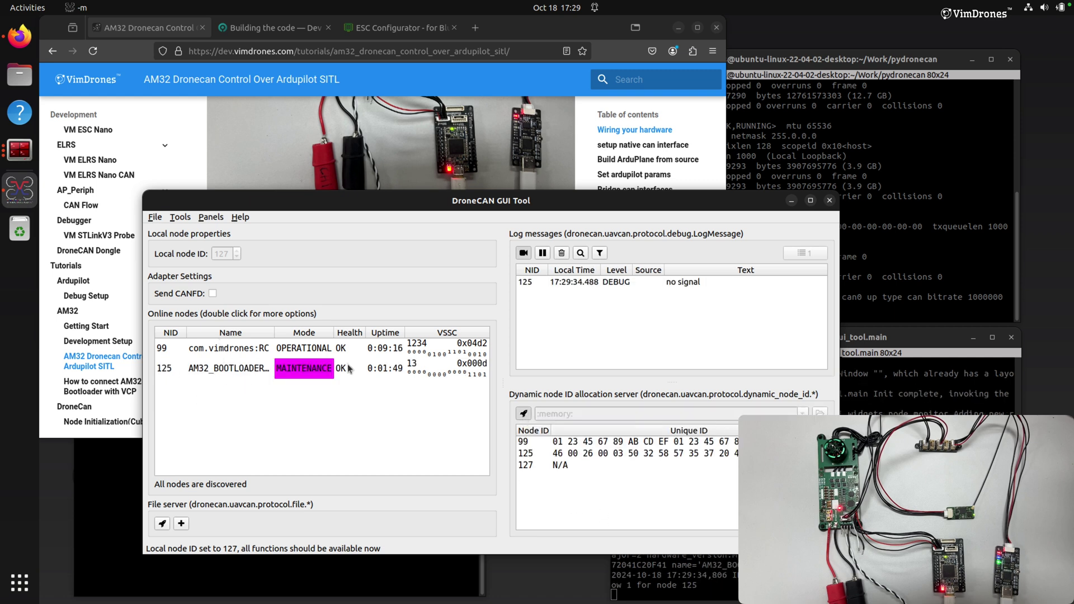
click(286, 372)
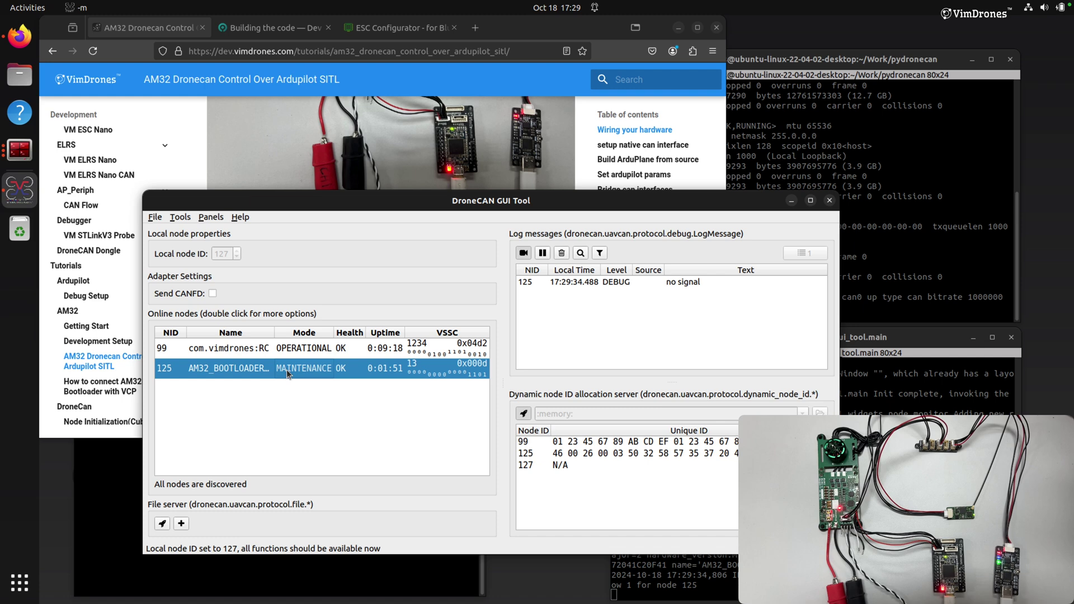
double_click(287, 371)
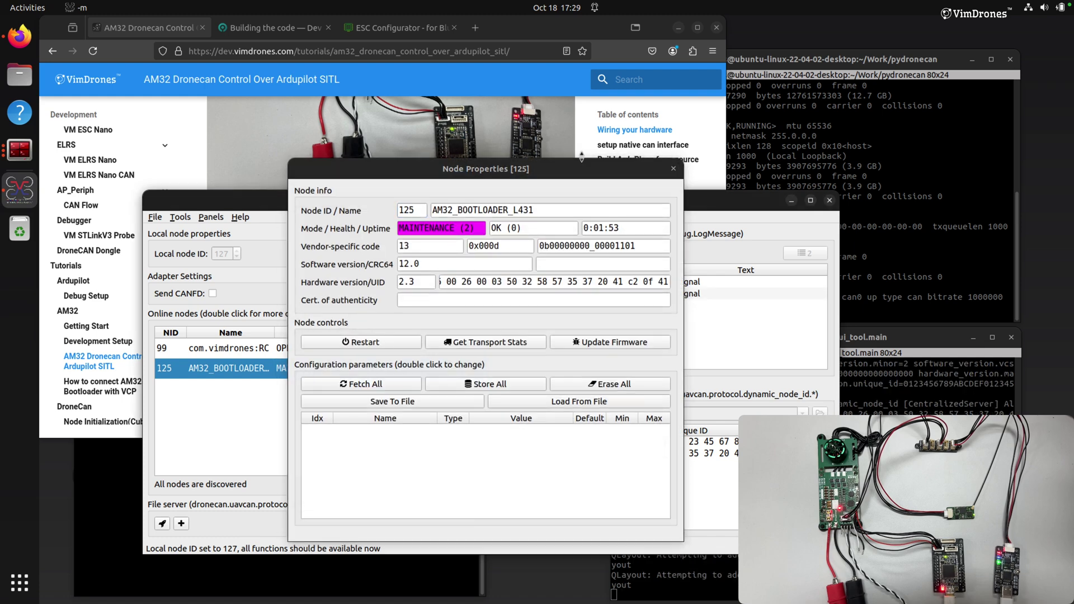
drag(594, 176, 509, 208)
click(675, 296)
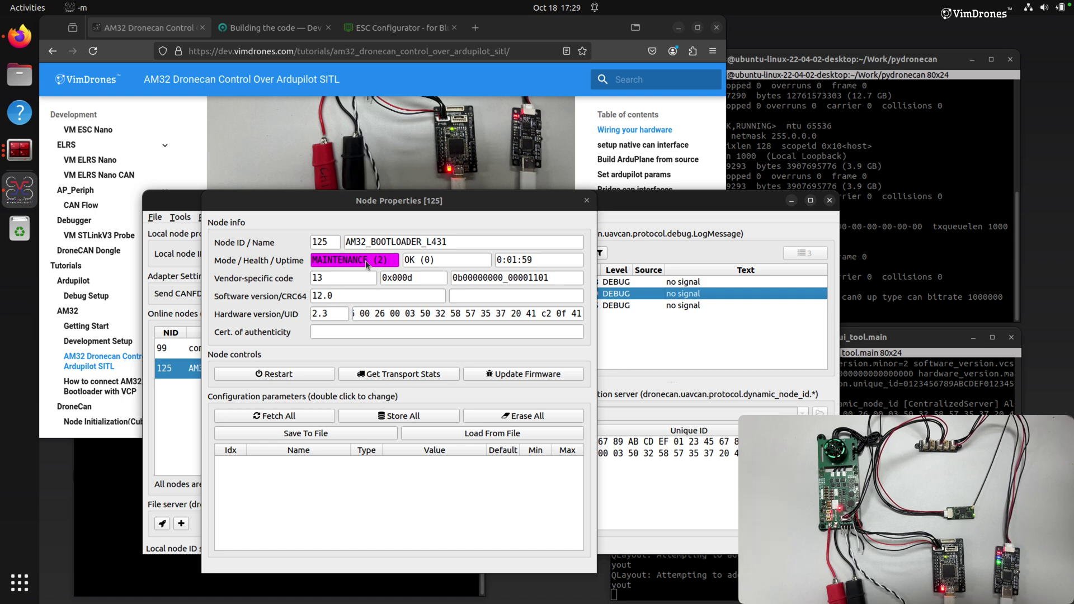
drag(414, 205, 526, 216)
- Open the ESC Management Panel from Panels and place it beside Node Properties
click(211, 217)
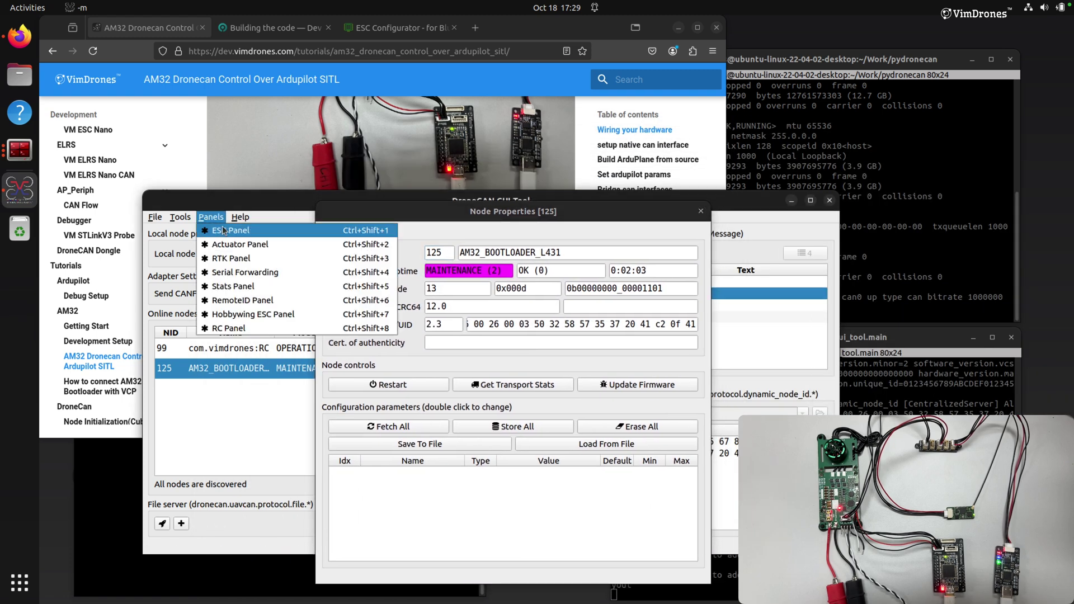
click(226, 231)
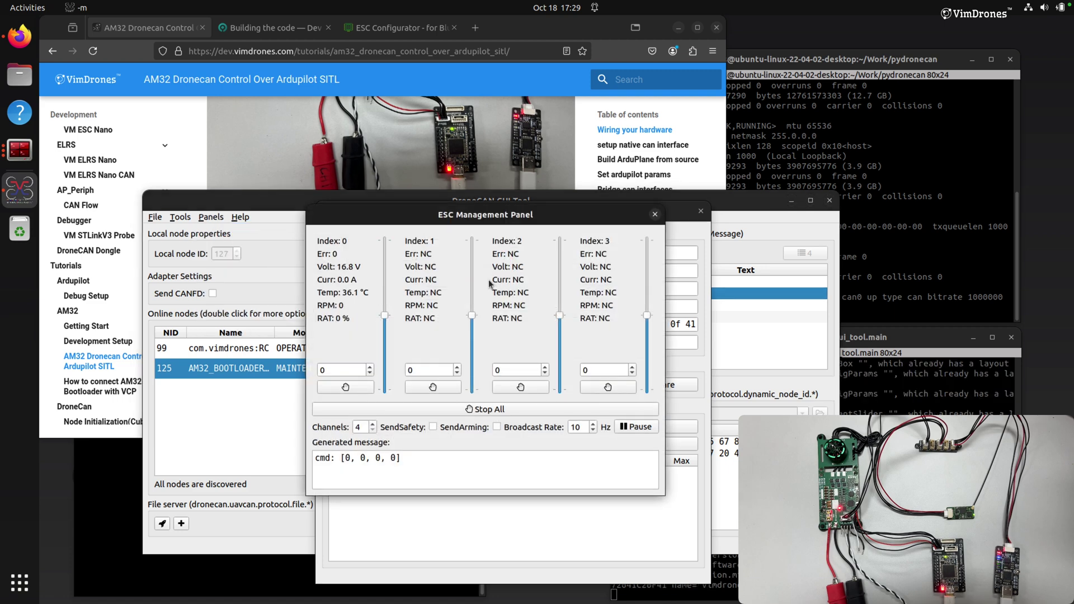
drag(487, 222, 357, 261)
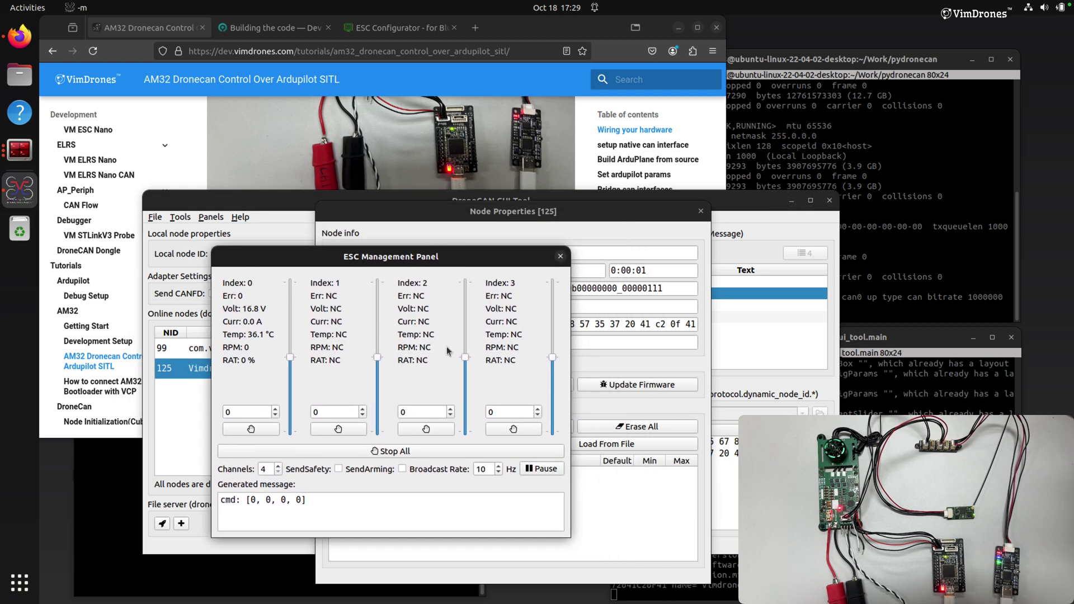
click(490, 472)
drag(507, 263, 569, 391)
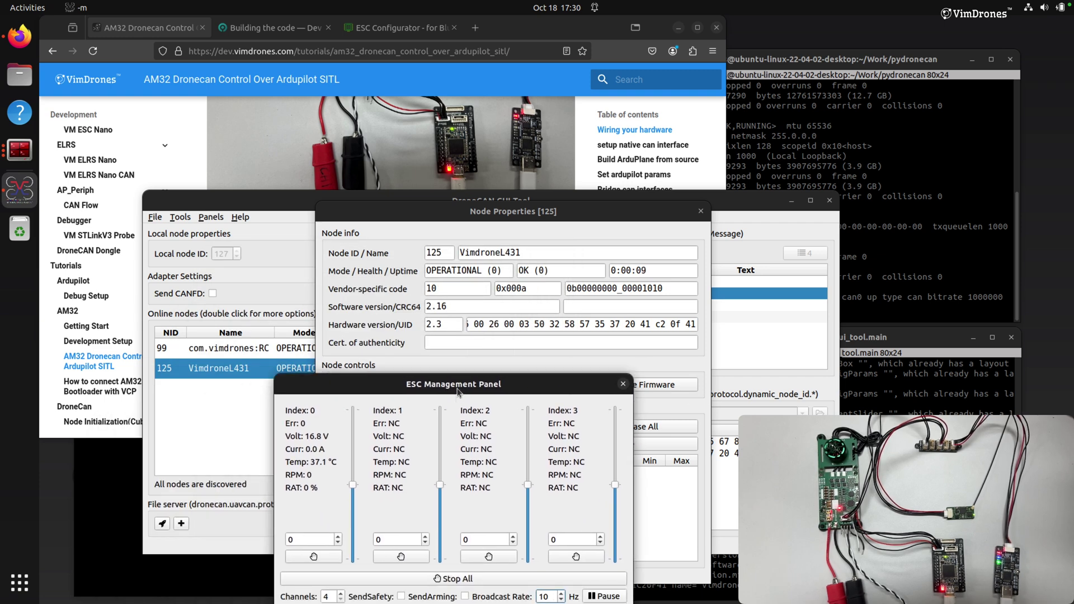
drag(457, 389, 542, 199)
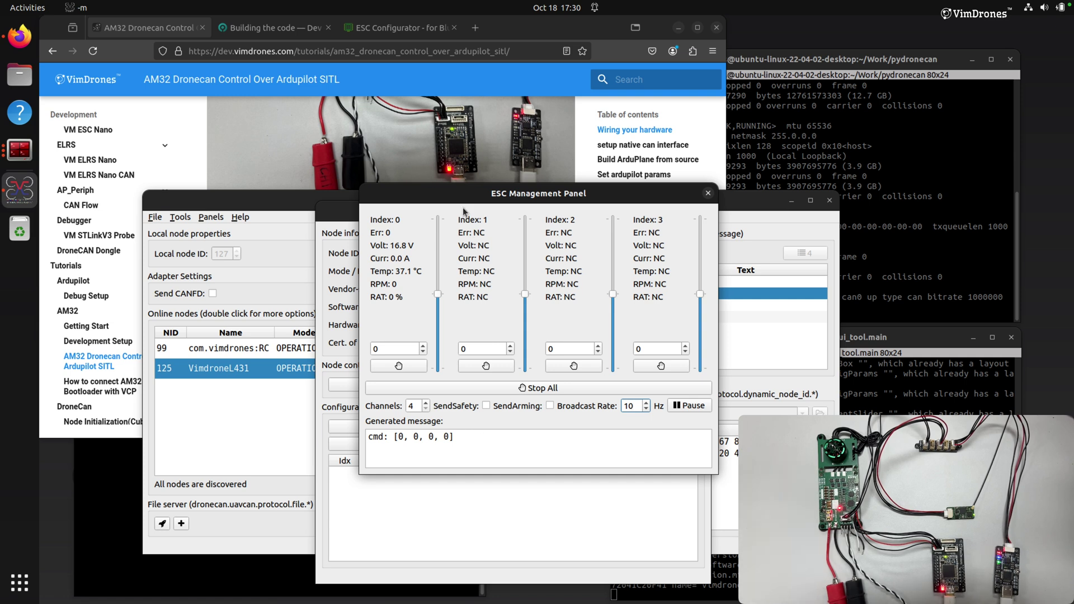
drag(478, 191, 389, 232)
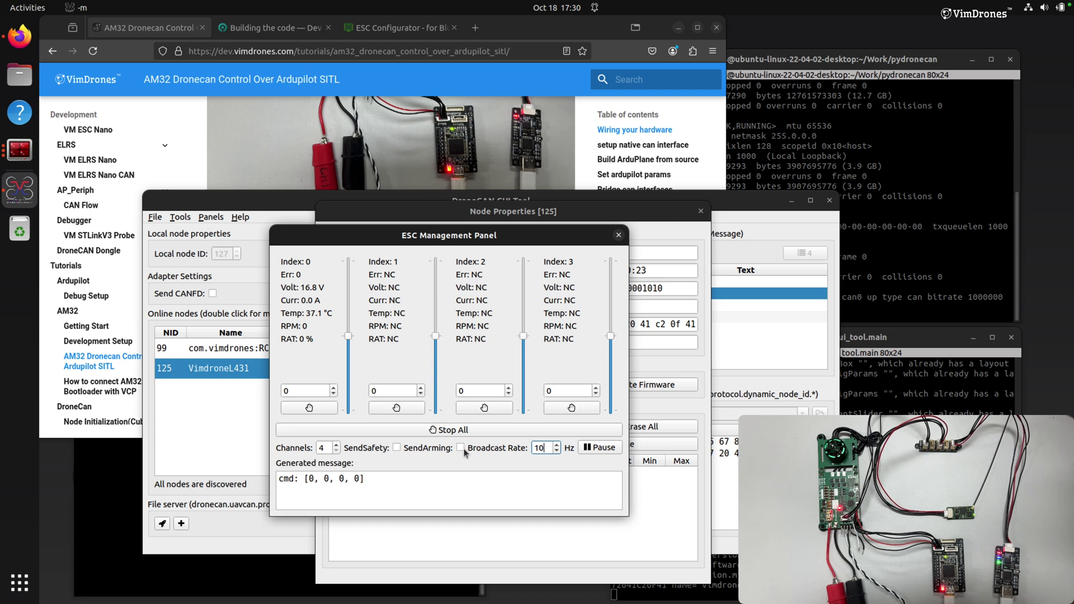
- Enable SendArming at a 400 Hz broadcast rate, spin ESC 0 briefly, then zero its throttle
click(461, 450)
click(547, 449)
drag(548, 448, 526, 447)
text(400)
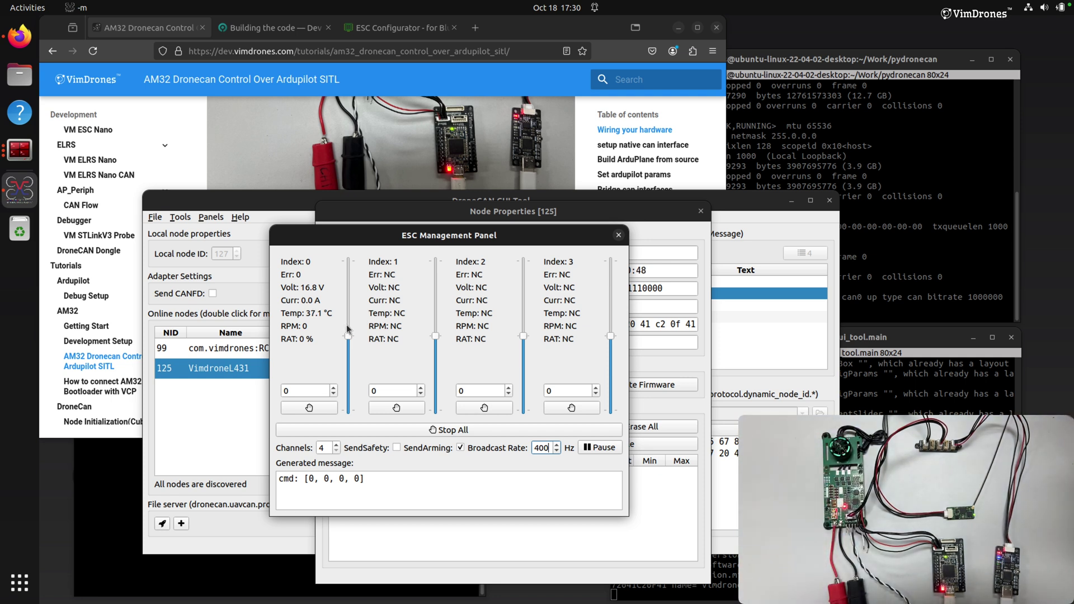
mouse_move(349, 336)
mouse_down()
mouse_move(356, 297)
mouse_move(363, 324)
mouse_up()
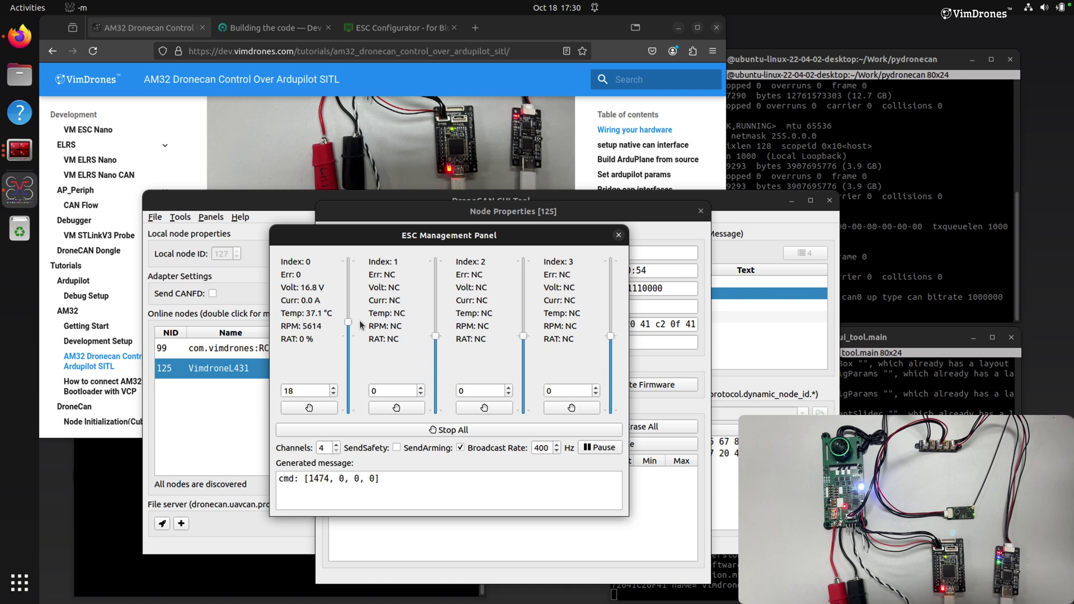
click(330, 414)
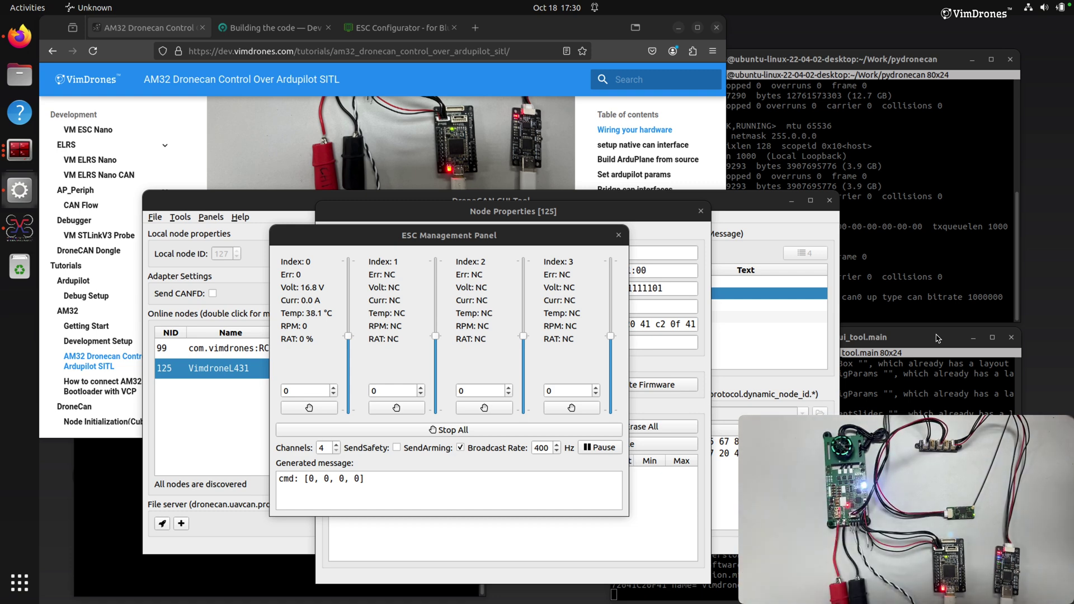
- Fetch the ESC parameters and send MOTOR_KV 4300 in place of 2220
drag(586, 238, 854, 157)
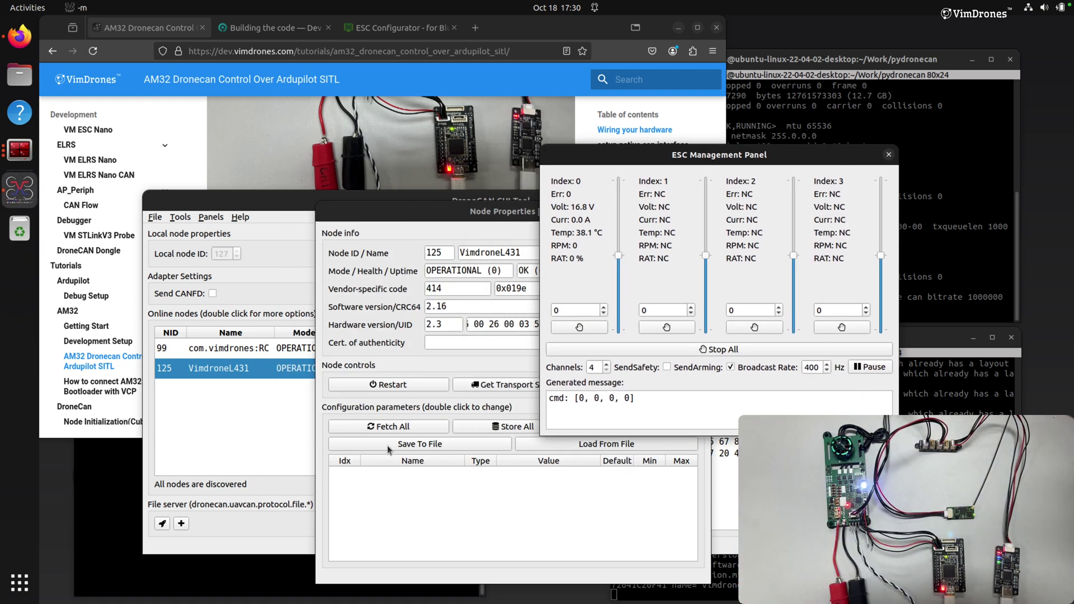
click(393, 429)
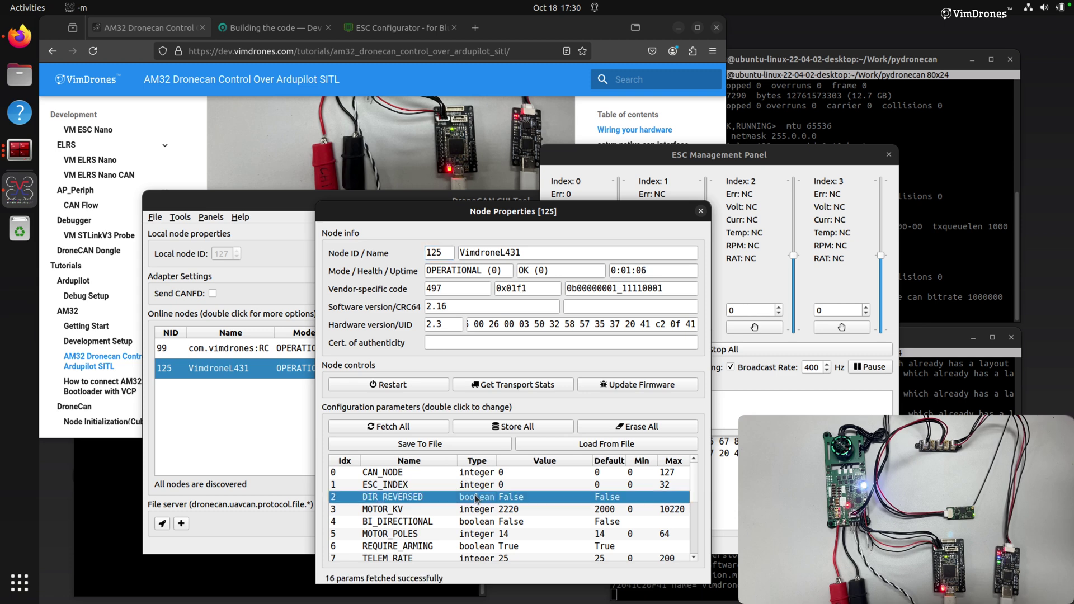
double_click(517, 510)
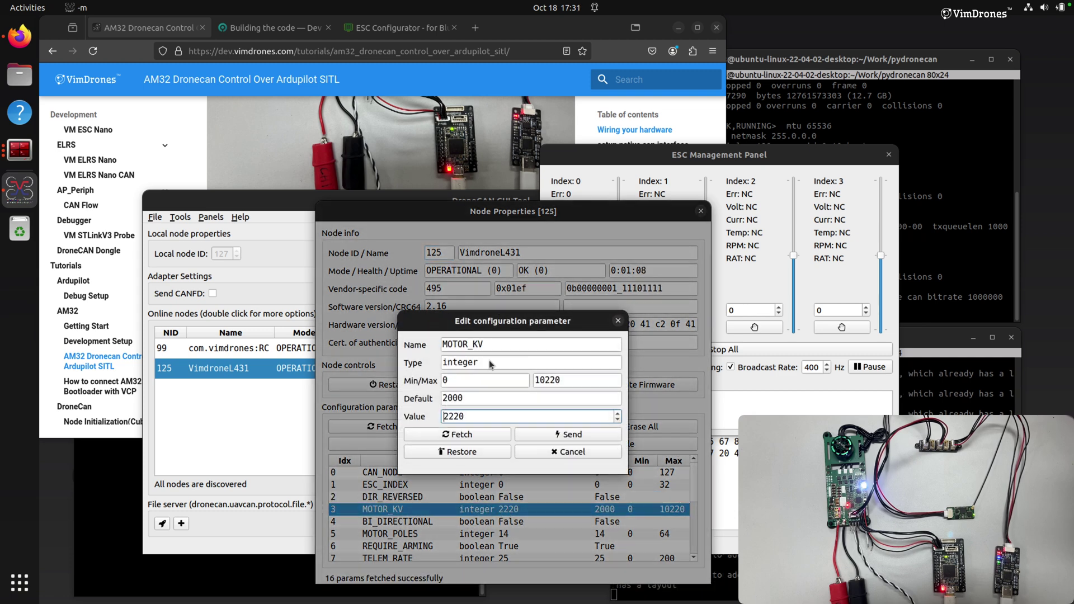
double_click(478, 415)
text(4300)
click(548, 435)
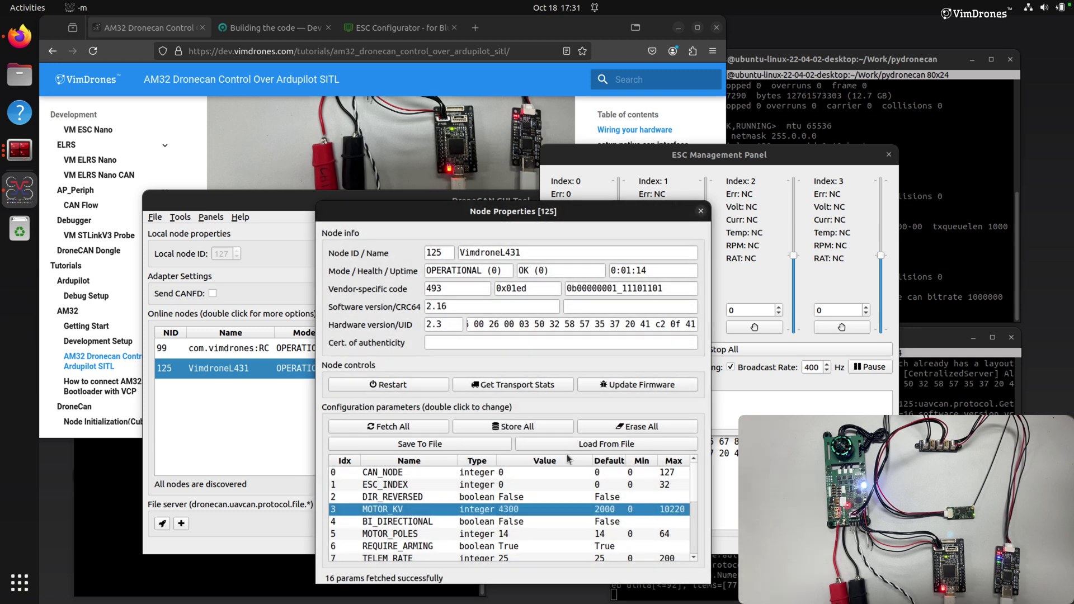
- Review BI_DIRECTIONAL, DIR_REVERSED, ESC_INDEX, CAN_NODE and MOTOR_POLES in the parameter list
scroll(524, 525, down, 1)
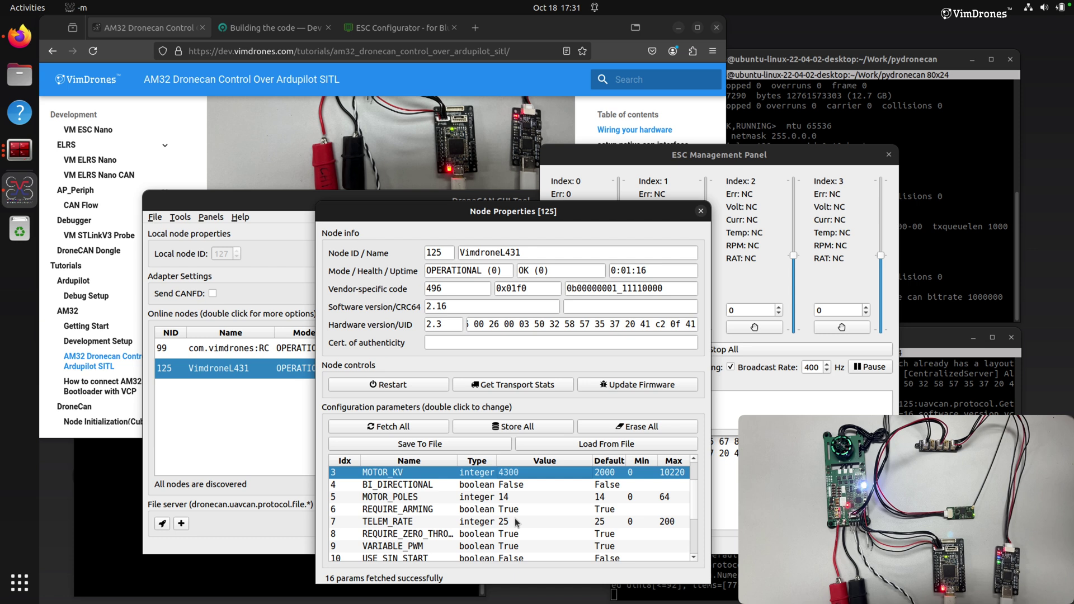
scroll(424, 495, up, 1)
click(411, 524)
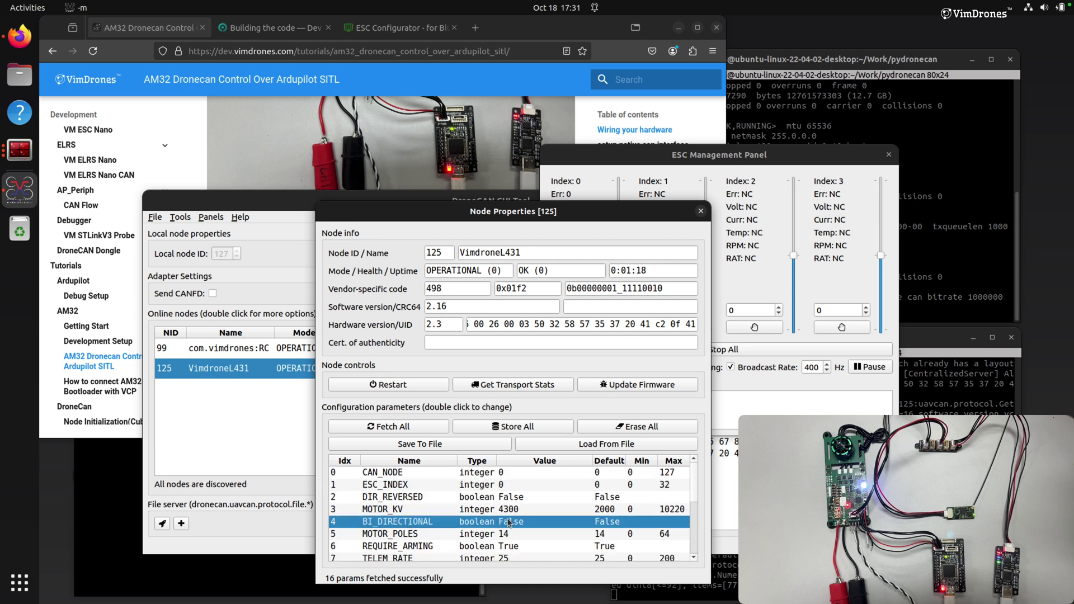
click(410, 498)
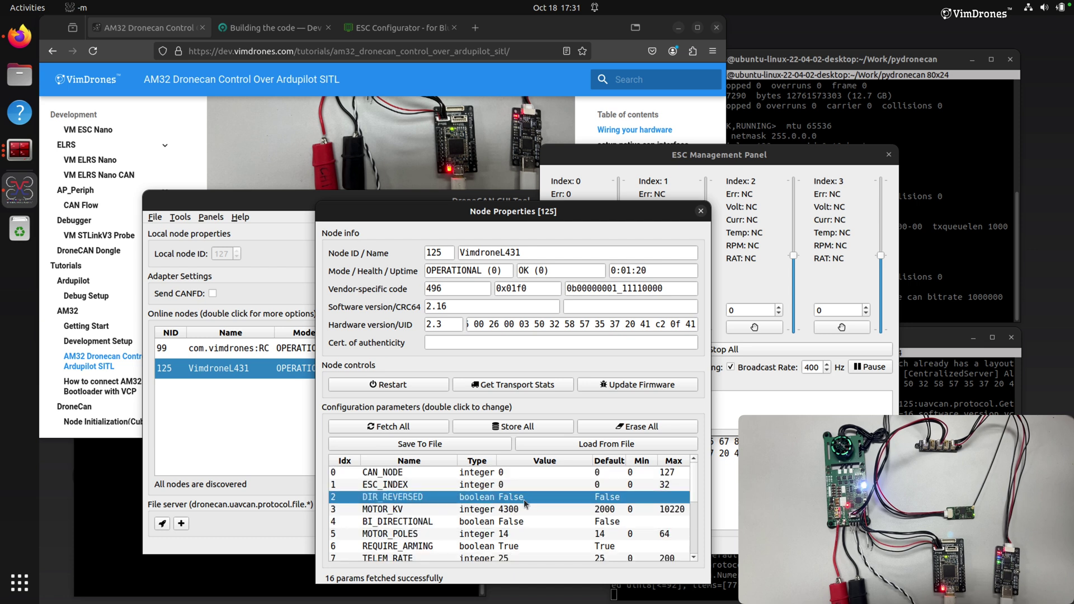
click(481, 486)
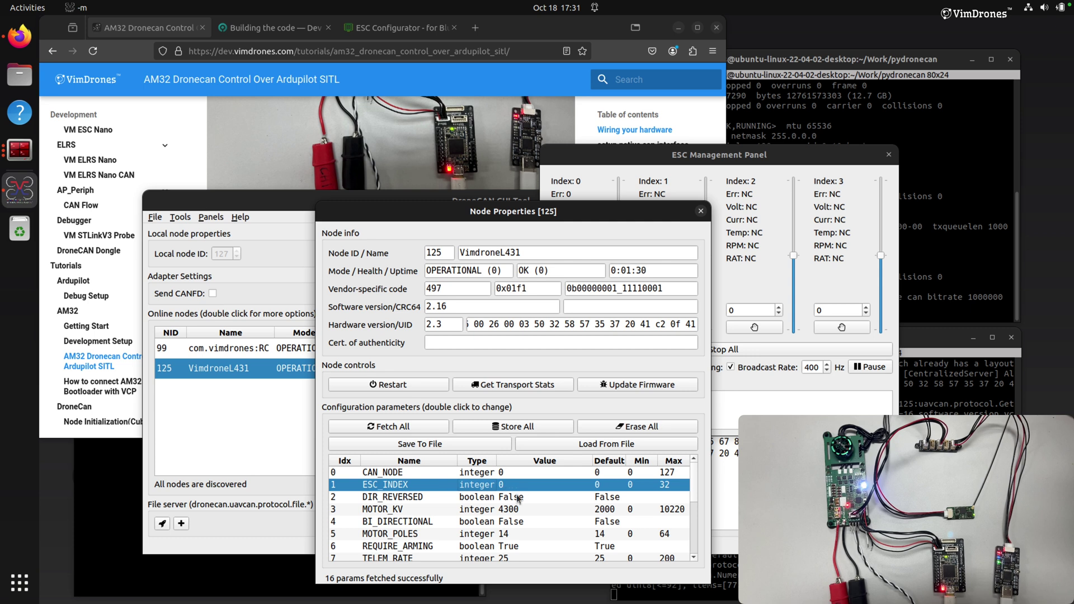
click(491, 474)
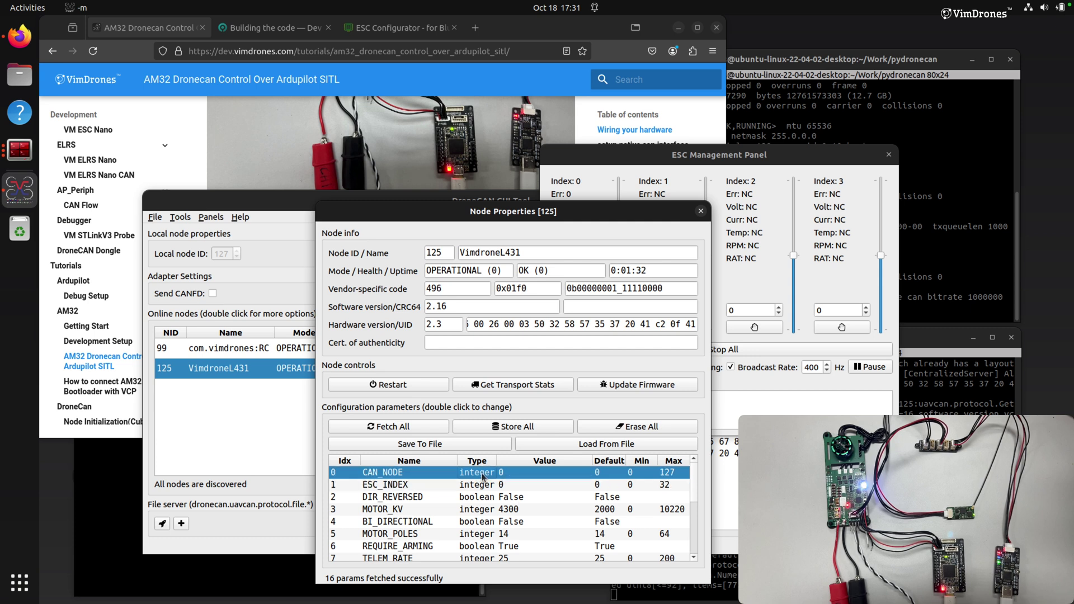
click(478, 533)
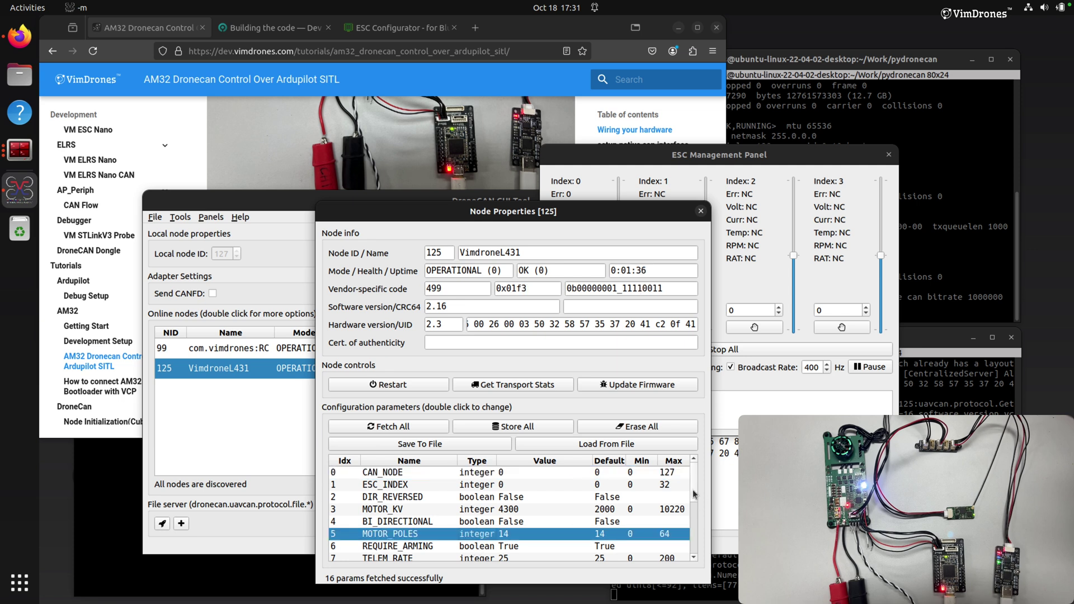
scroll(694, 497, down, 1)
drag(694, 497, 693, 554)
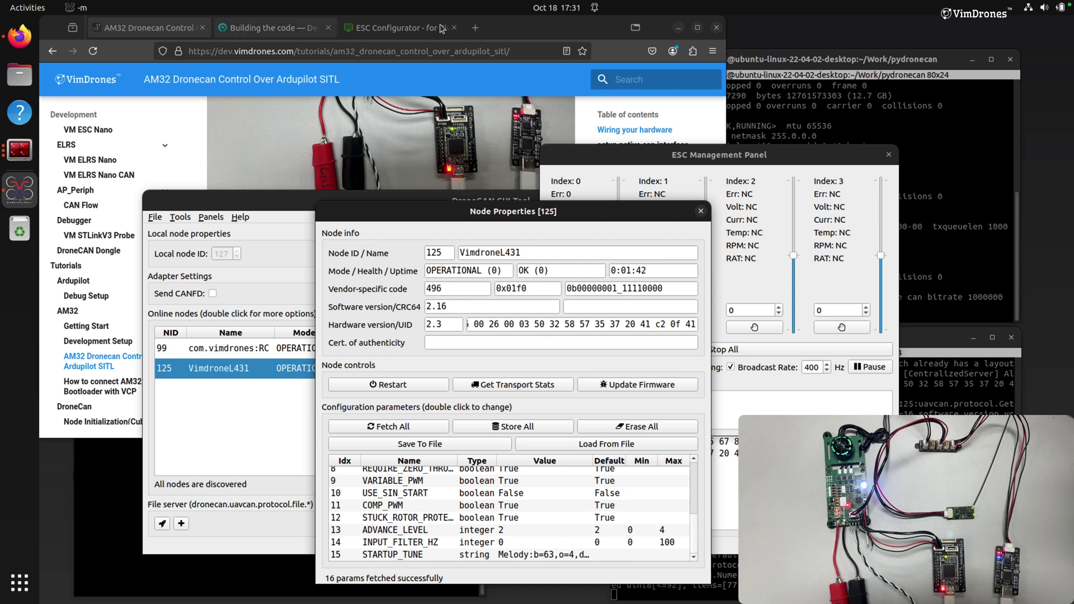
- Replace STARTUP_TUNE with the Batman melody copied from ESC Configurator and send it
double_click(535, 554)
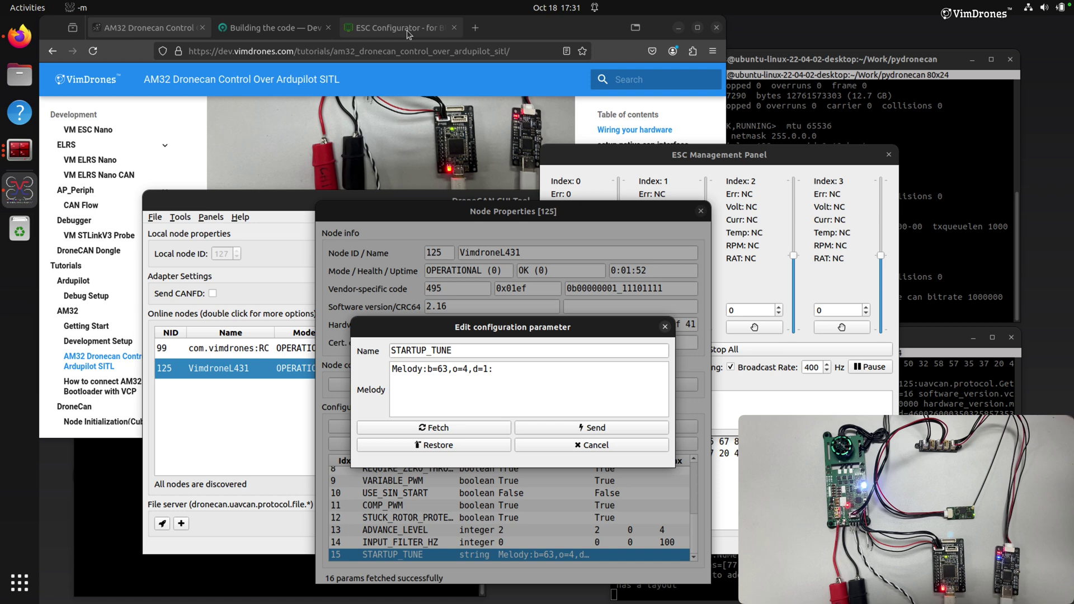
click(406, 28)
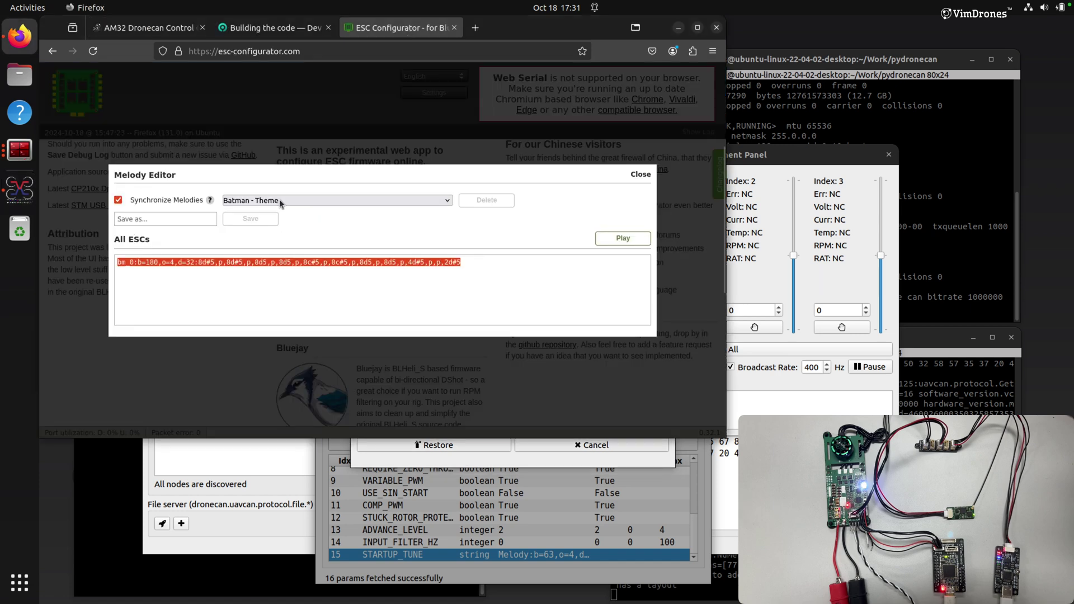
right_click(429, 263)
click(473, 325)
click(523, 462)
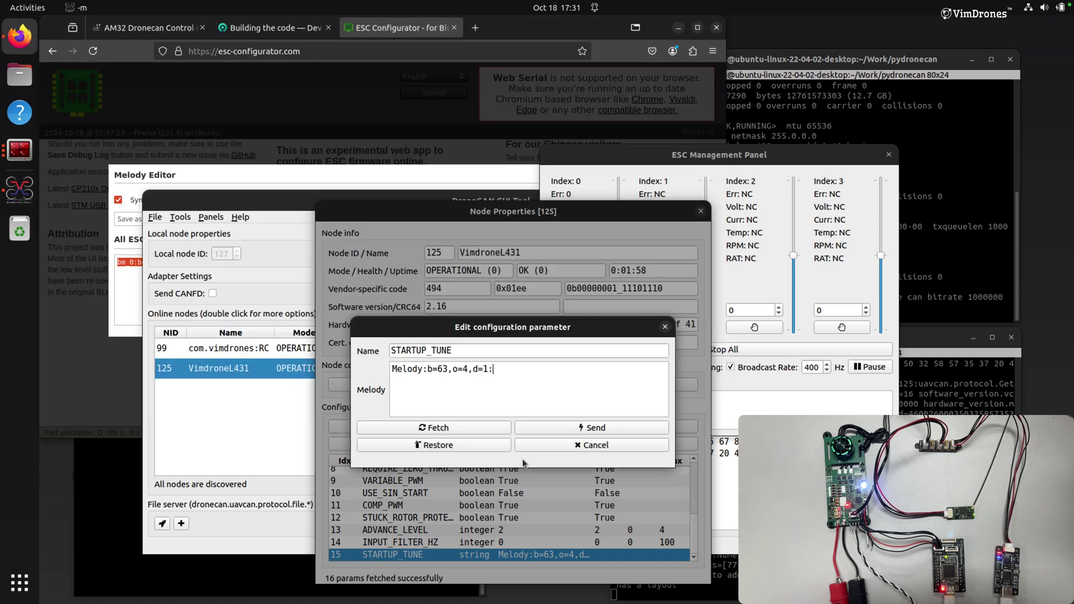
drag(504, 379, 362, 369)
right_click(421, 372)
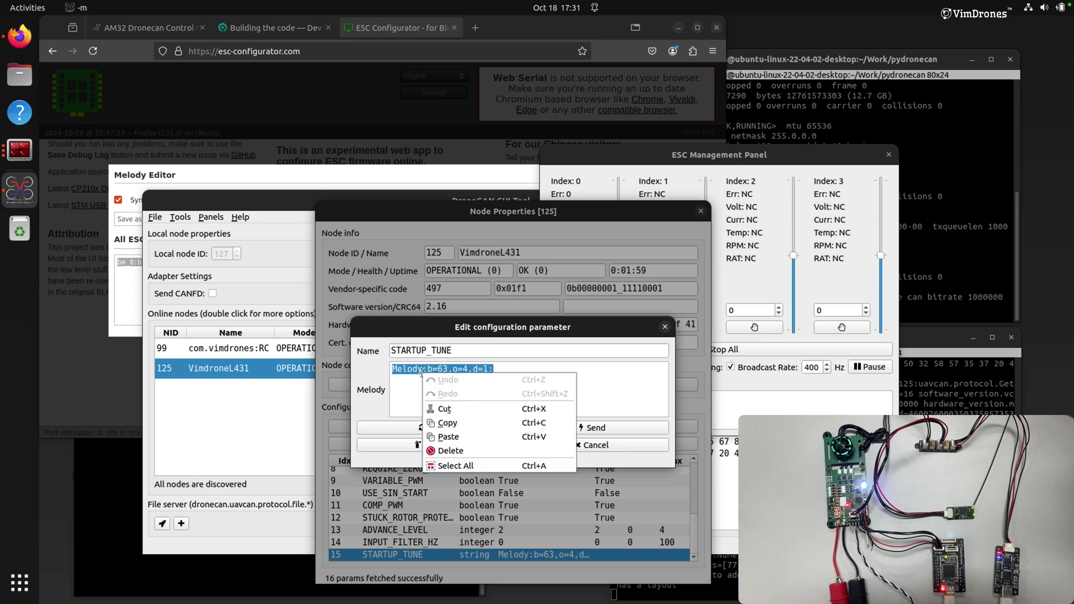
click(455, 436)
click(590, 429)
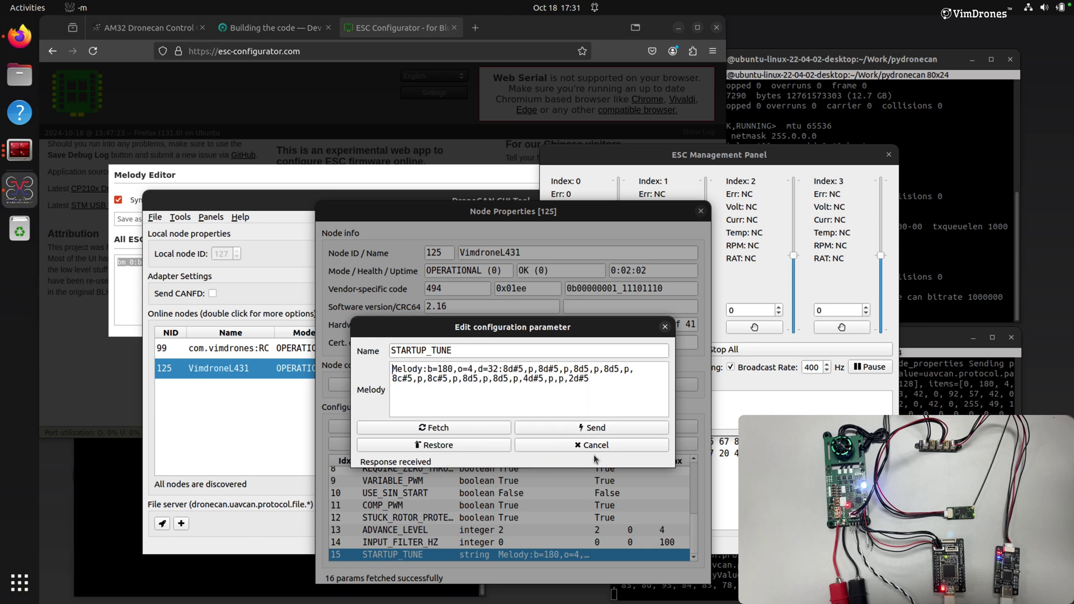
click(594, 446)
- Save the parameters permanently on the ESC and confirm restarting the node
click(528, 427)
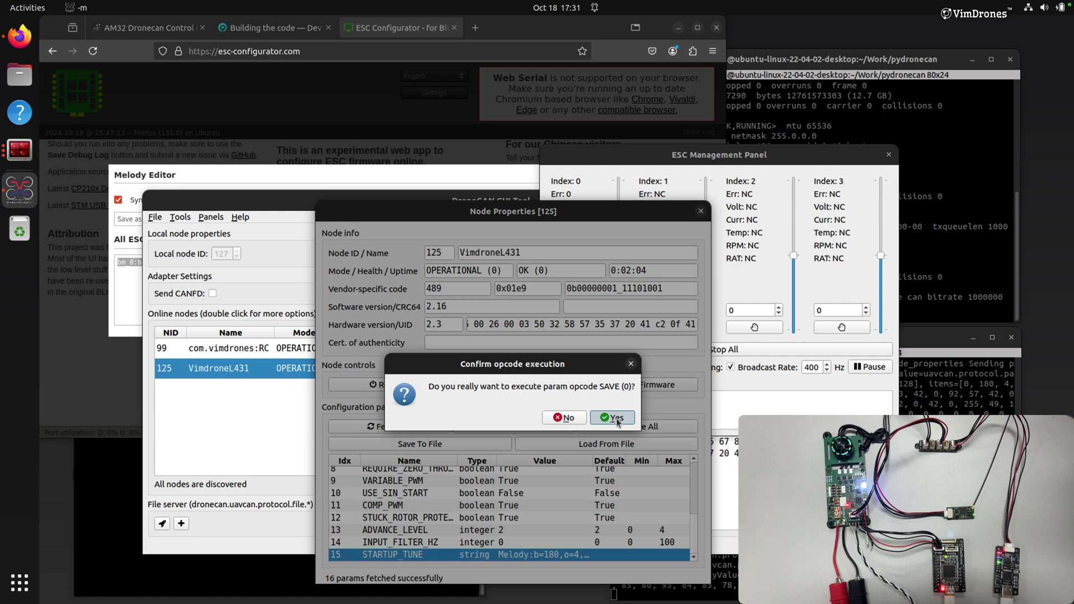
click(618, 423)
click(405, 386)
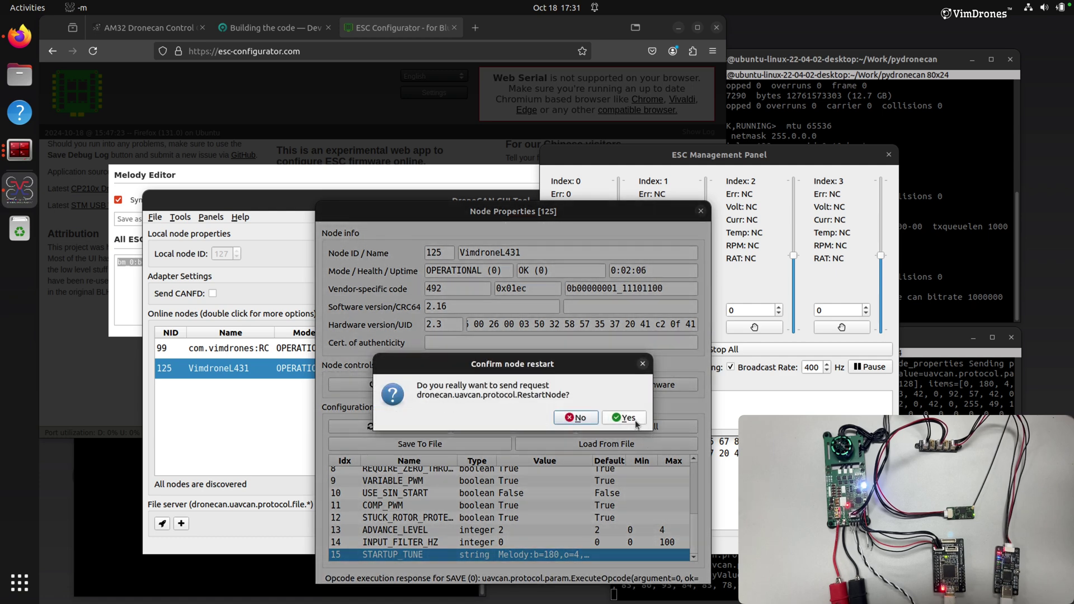
click(626, 418)
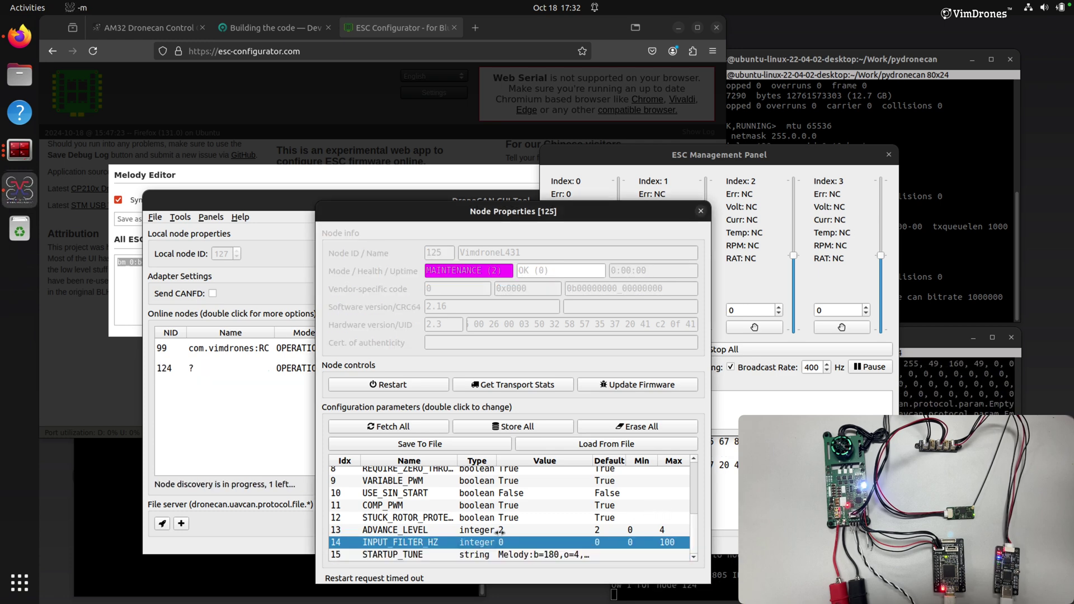
- Close the Node Properties [125] window to see node 124 VimdroneL431 online
click(701, 211)
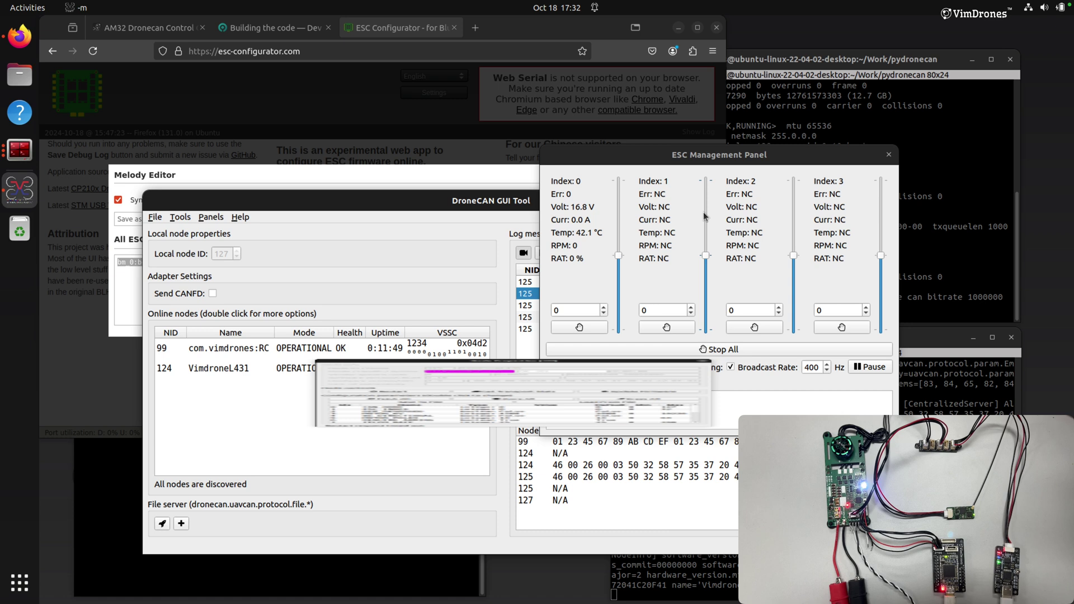
click(329, 374)
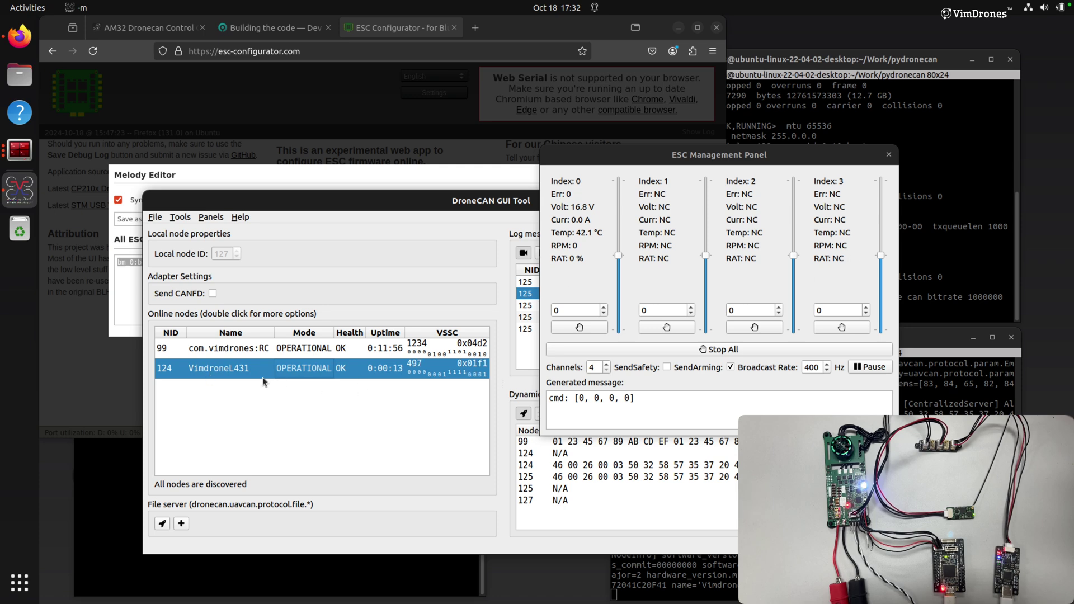
- Close the ESC Management Panel, then open the RC Panel and drag it into view beside the main window
click(890, 156)
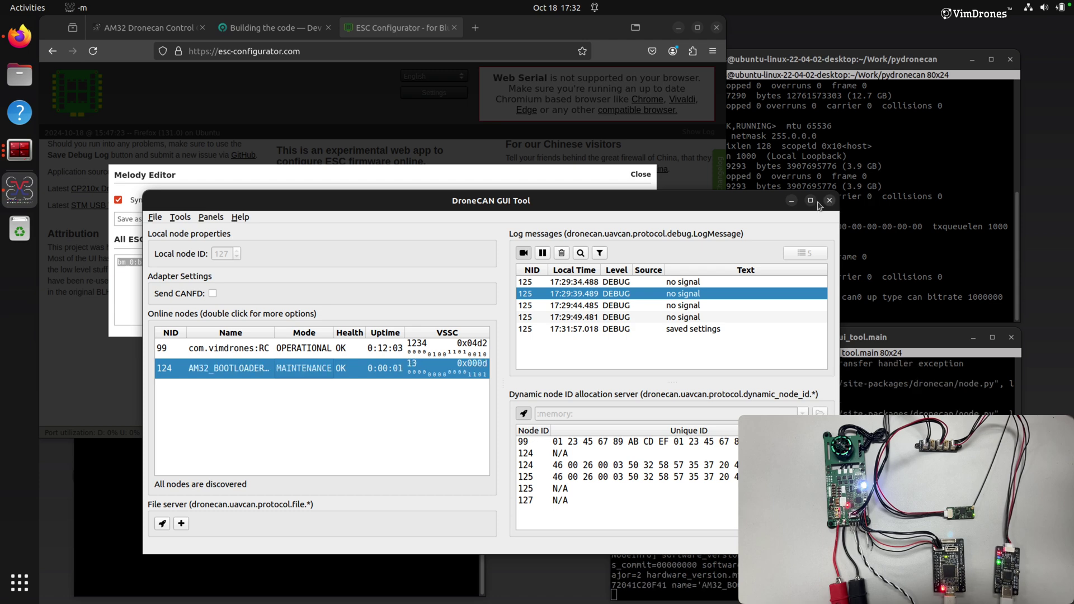
drag(526, 205, 623, 196)
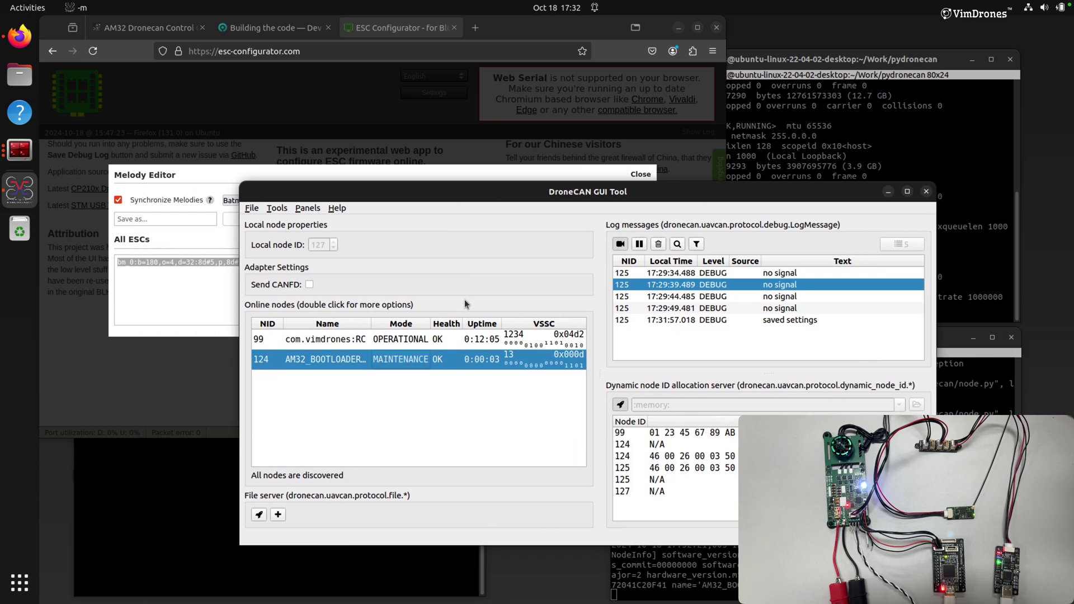
click(307, 208)
click(336, 346)
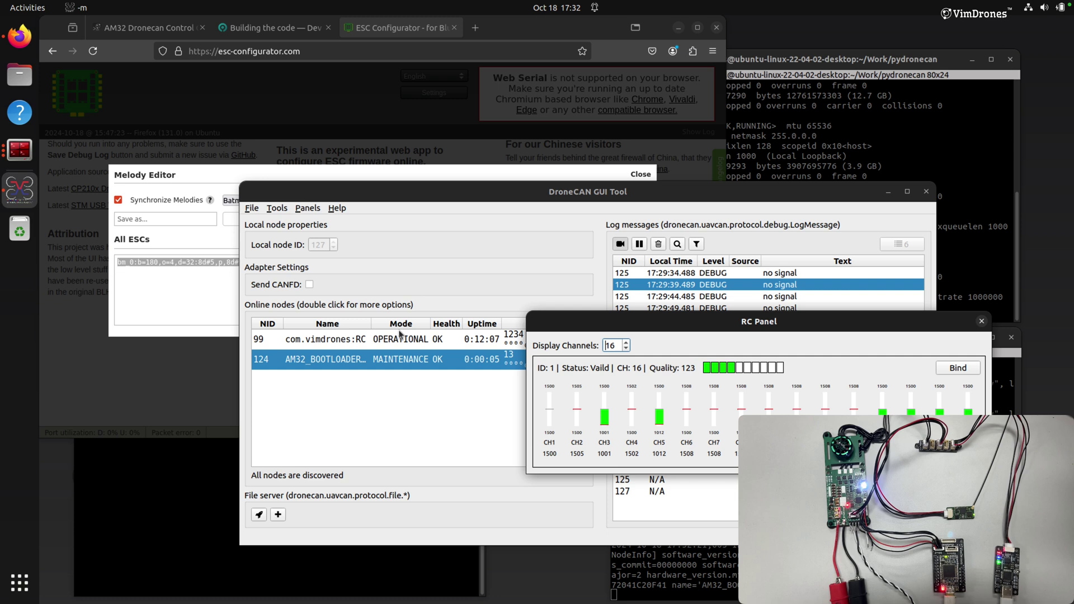
drag(647, 330, 501, 298)
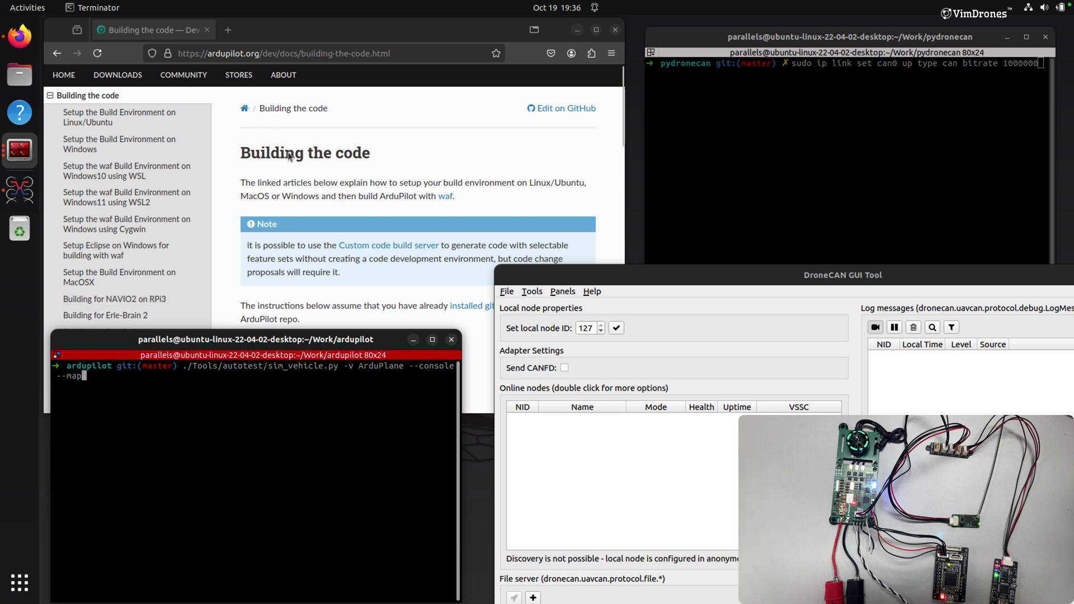
click(329, 186)
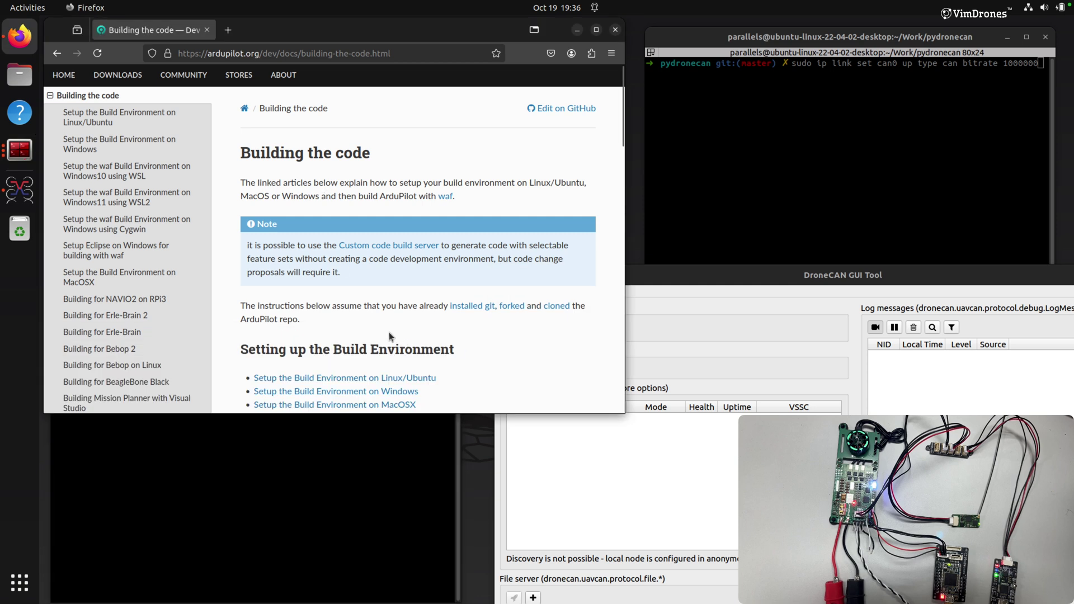
scroll(390, 336, down, 2)
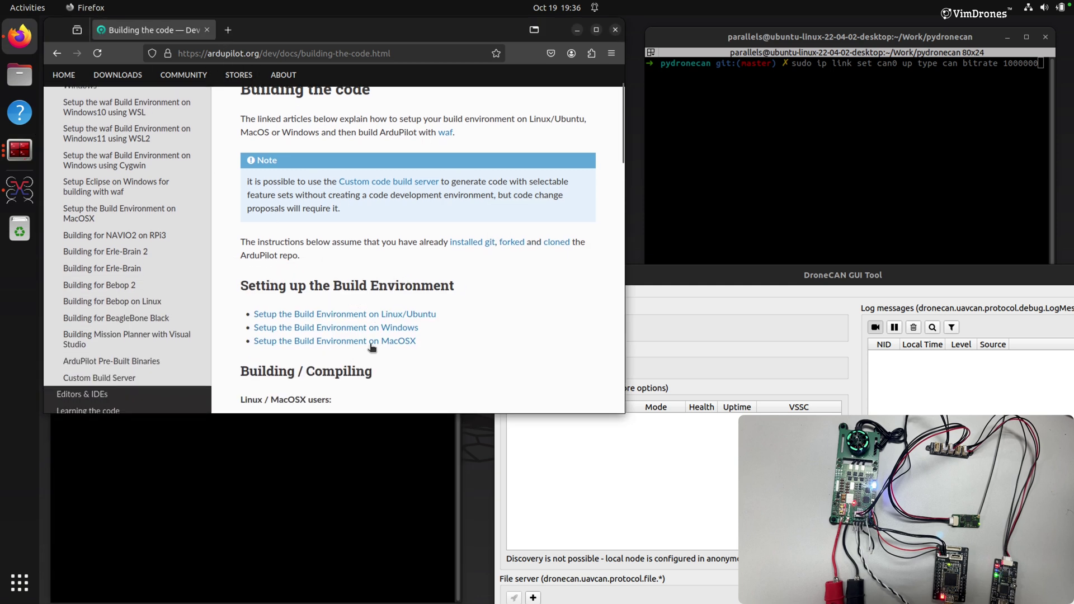
scroll(372, 347, down, 2)
scroll(411, 277, up, 2)
scroll(478, 323, up, 2)
click(393, 489)
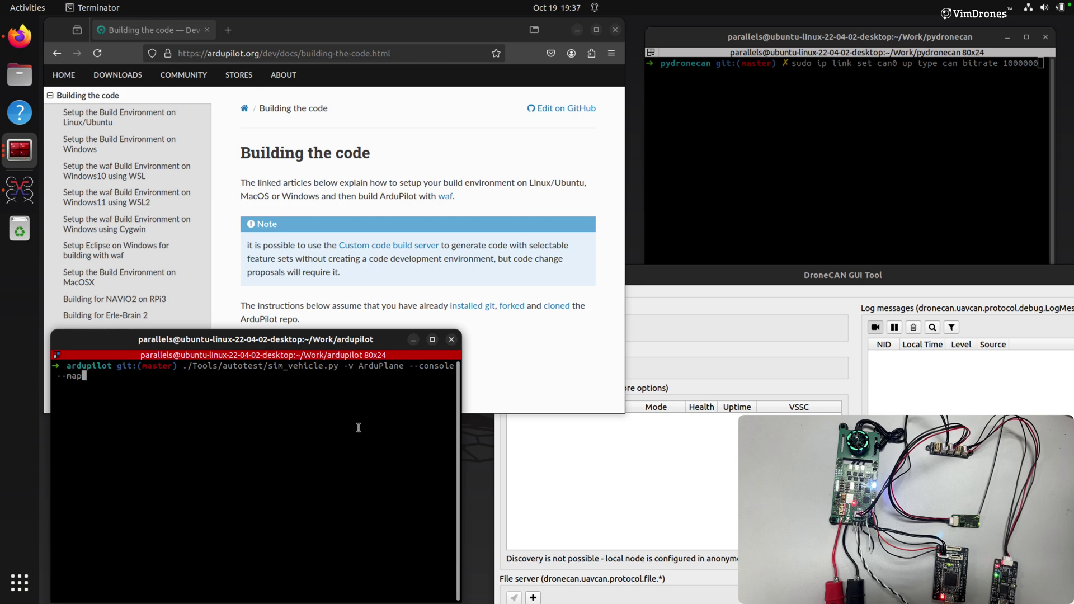
- Launch ArduPlane SITL via sim_vehicle.py -v ArduPlane --console --map, then return to DroneCAN GUI Tool
key(Return)
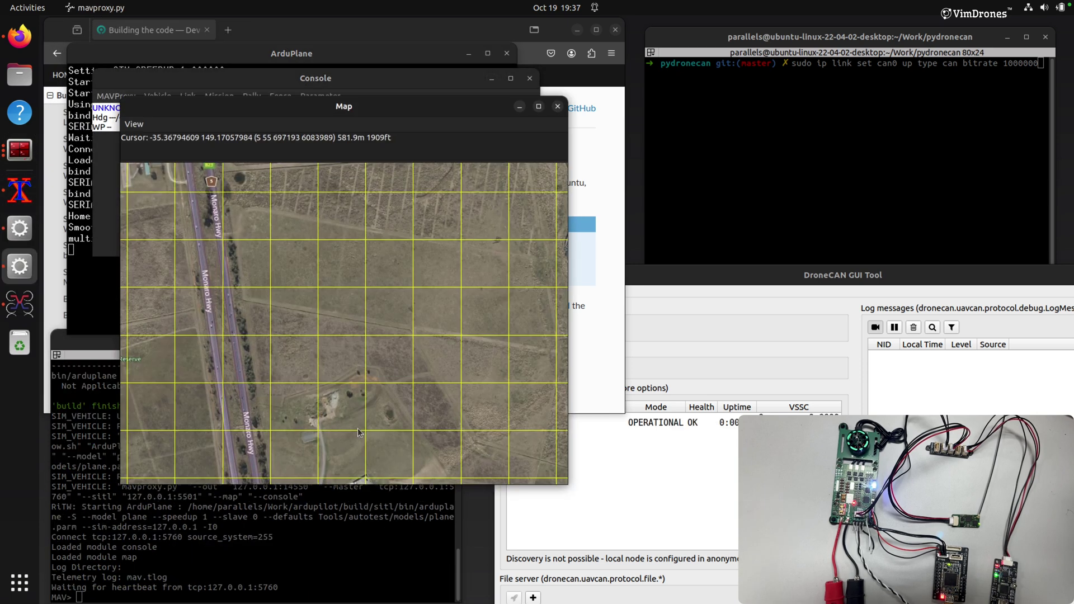
click(497, 410)
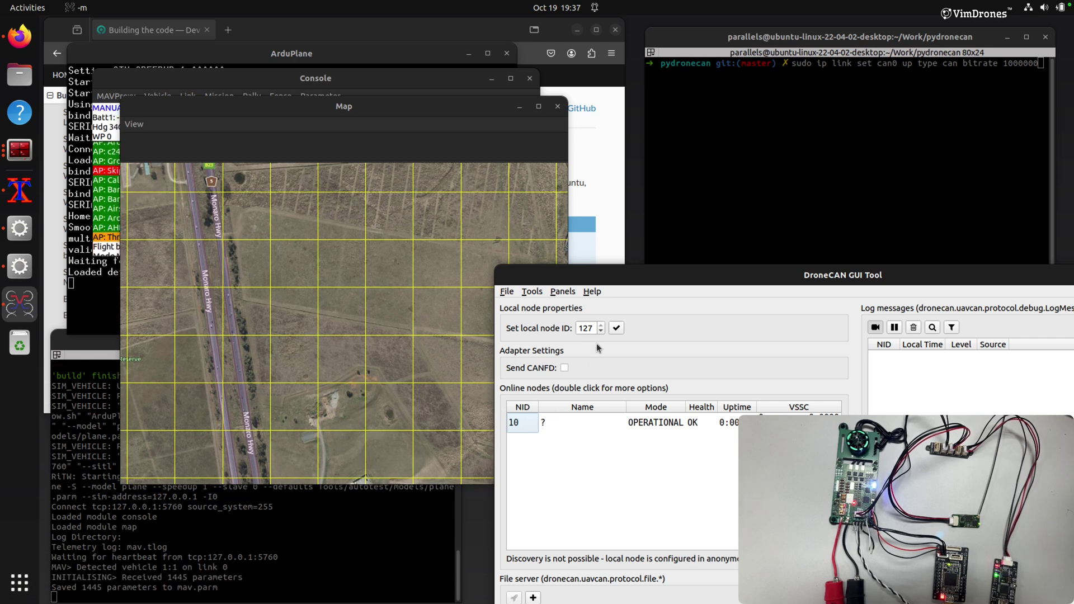
- Open the Parameter Editor and filter by CAN_P1, then CAN_D1, showing CAN_D1_PROTOCOL as DroneCAN
click(103, 160)
click(320, 96)
click(323, 109)
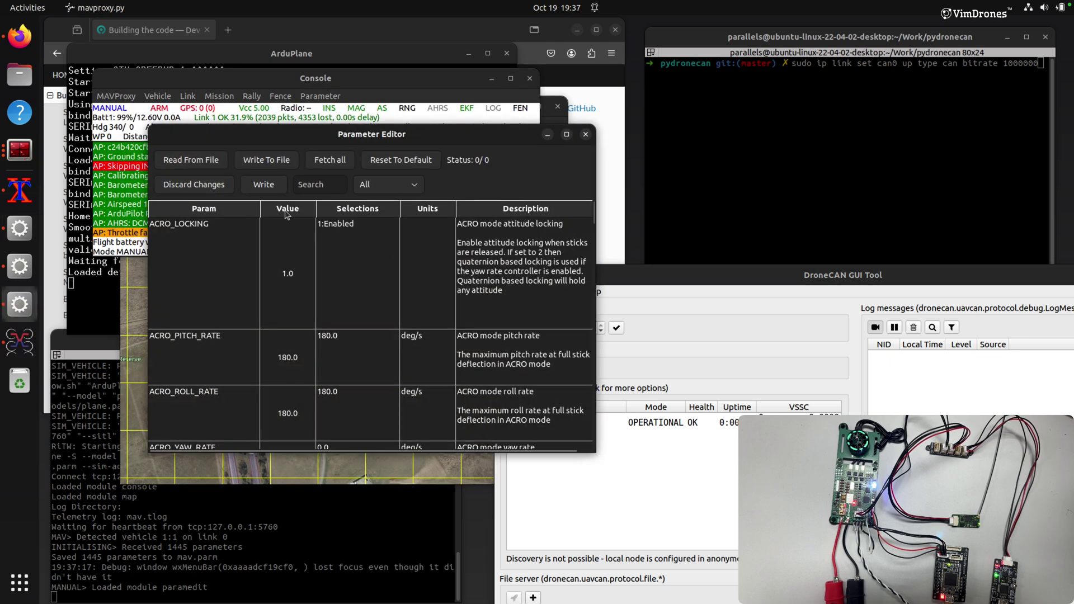
click(315, 187)
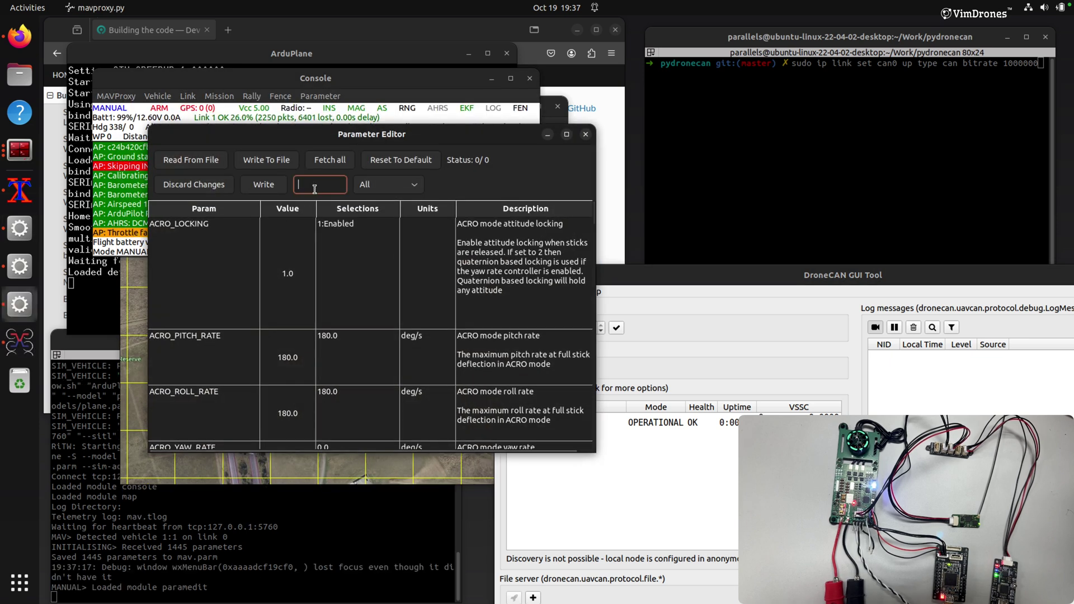
text(CAN)
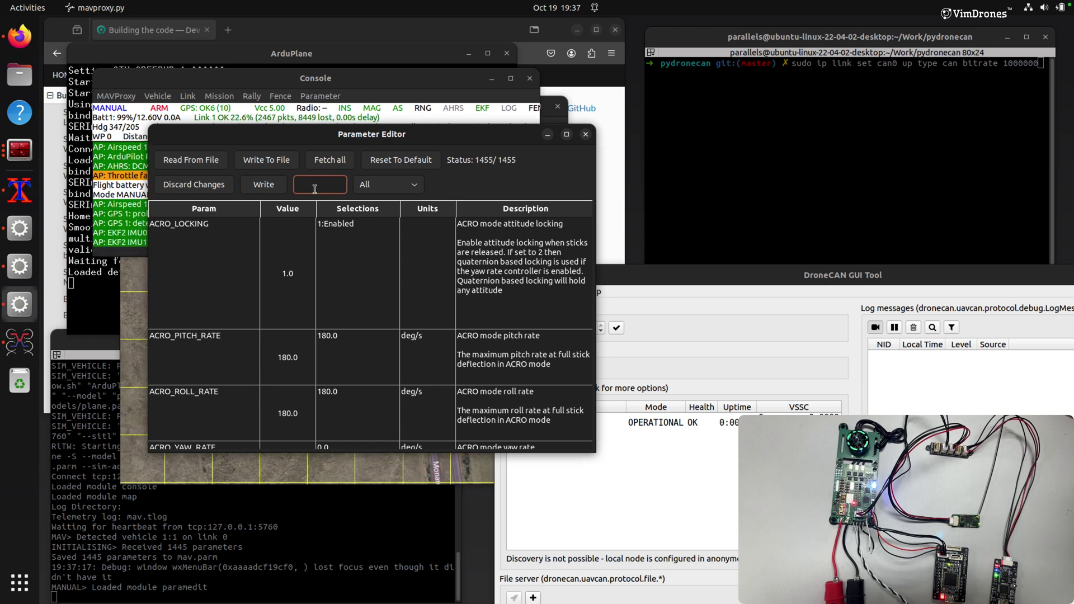
key(BackSpace)
key(BackSpace)
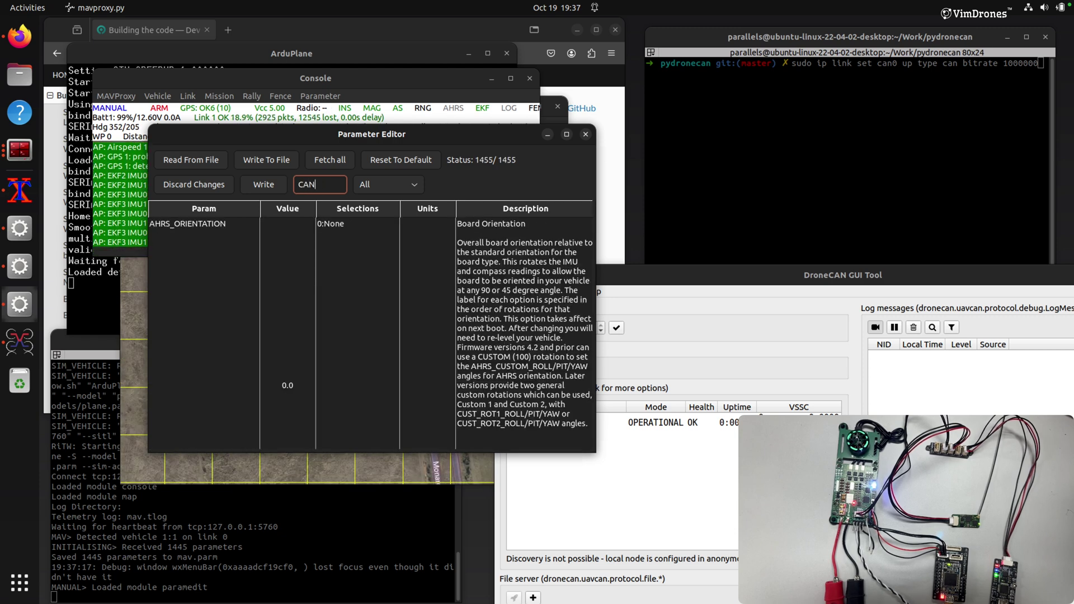
text(_P1)
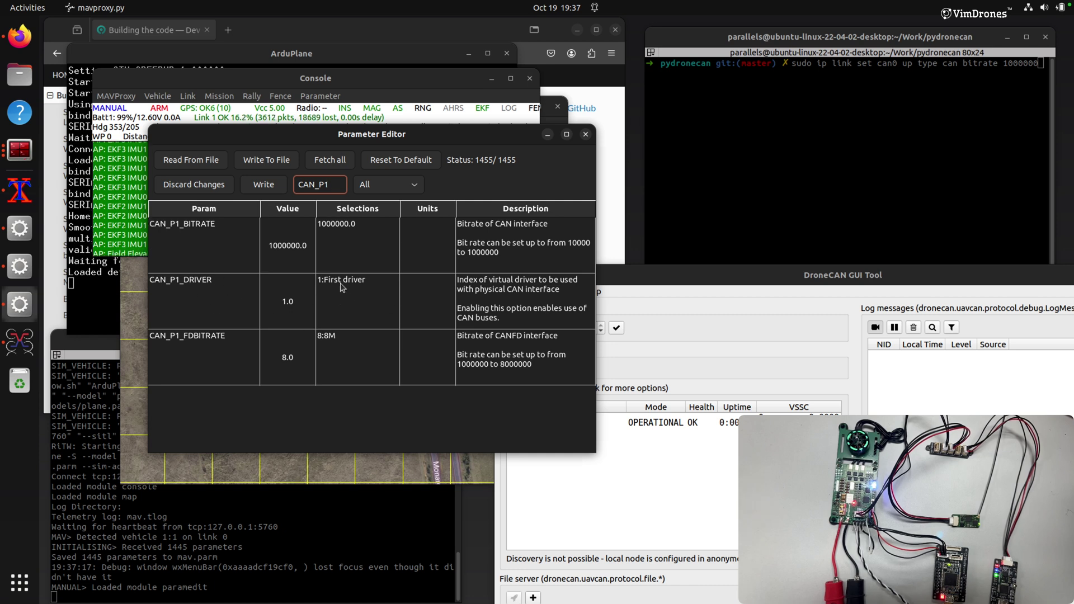
drag(332, 184, 286, 184)
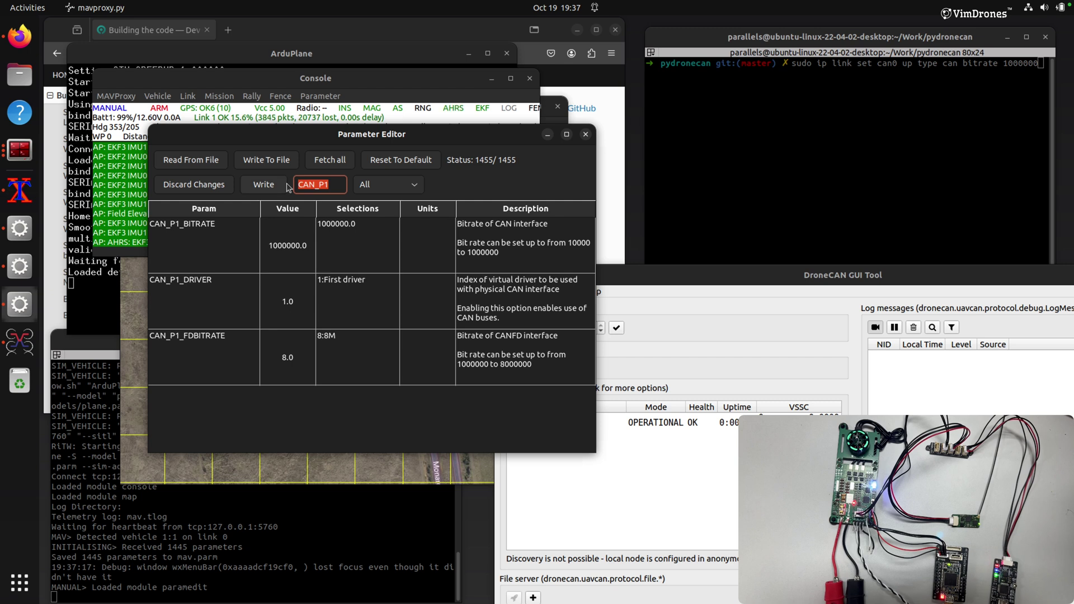
text(CAN_D1)
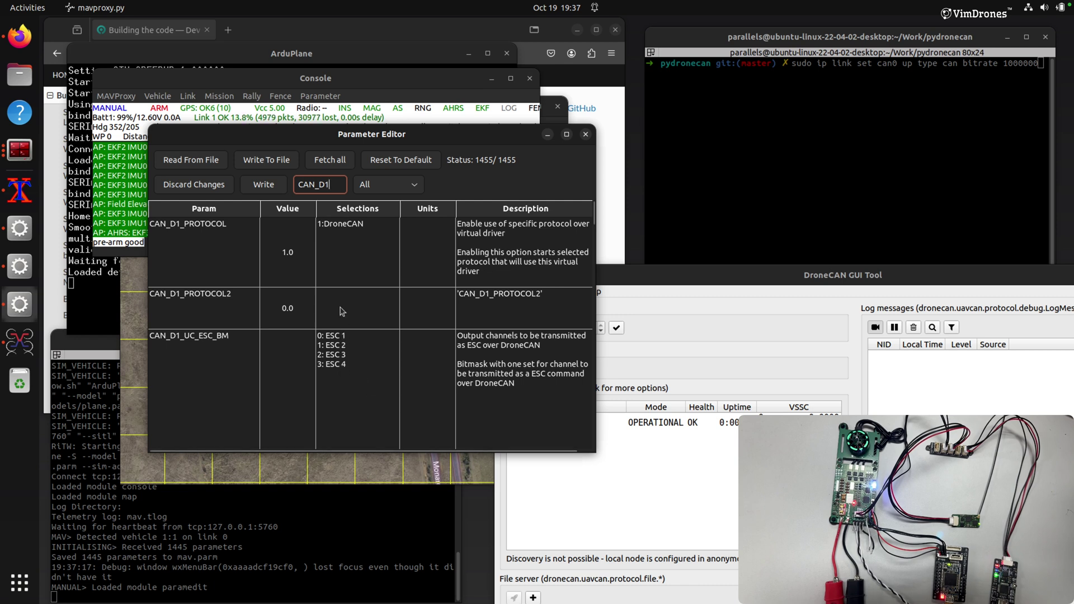
- Close the Parameter Editor and rerun ./tools/dronecan_bridge.py can0 mcast:0 in the pydronecan terminal
click(586, 135)
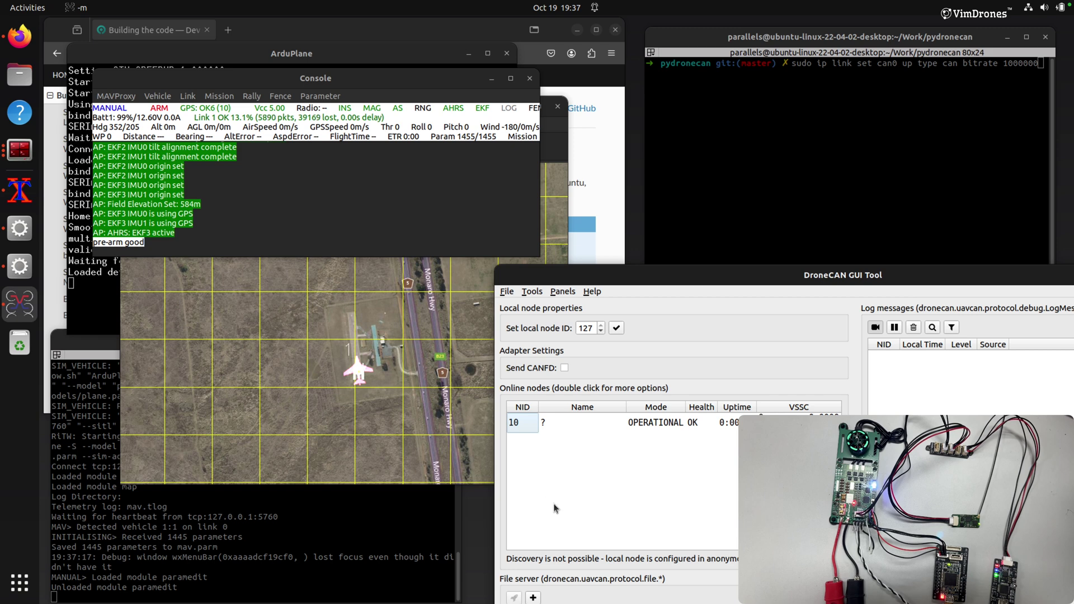
click(784, 164)
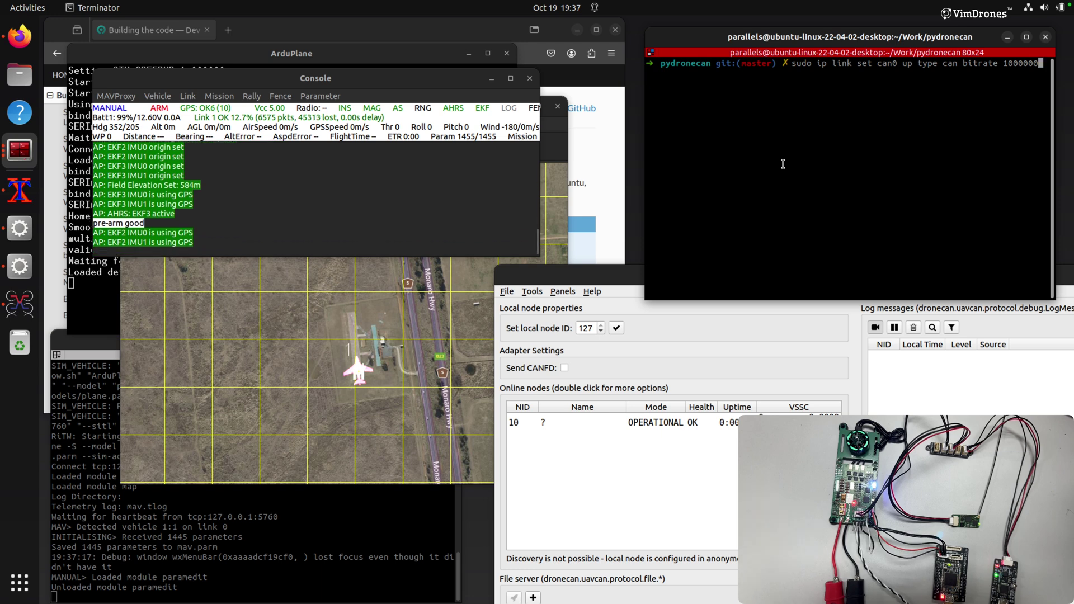
key(Up)
key(Up)
key(Up)
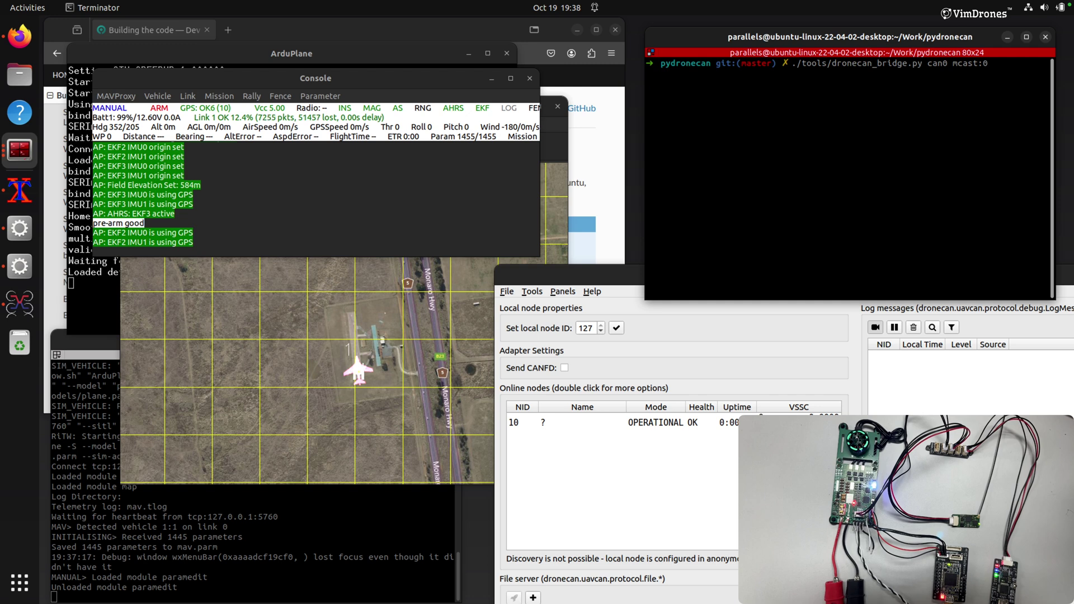
key(Return)
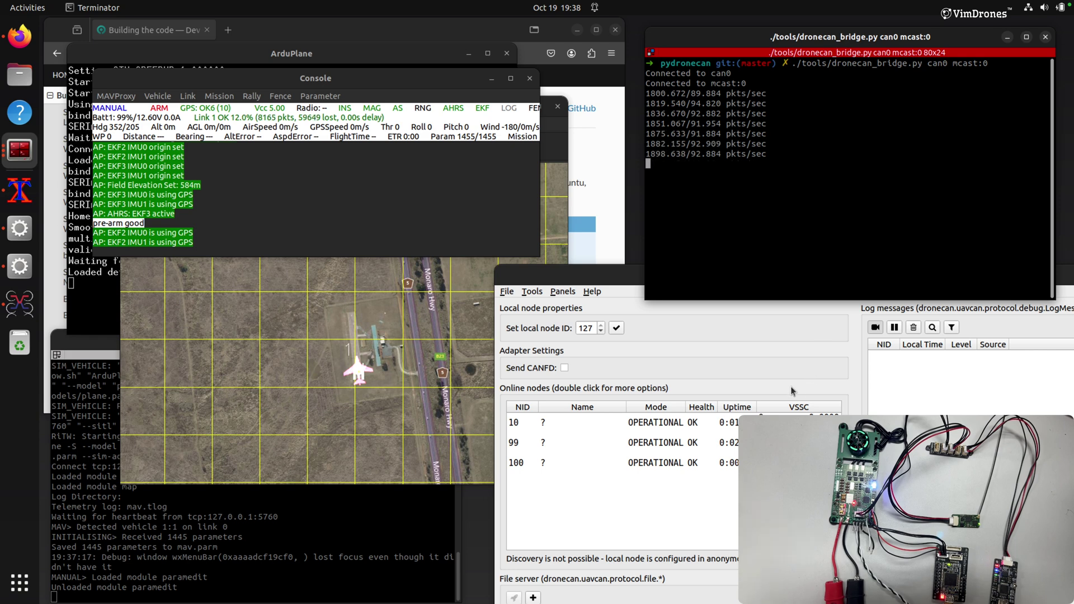
click(630, 346)
click(616, 328)
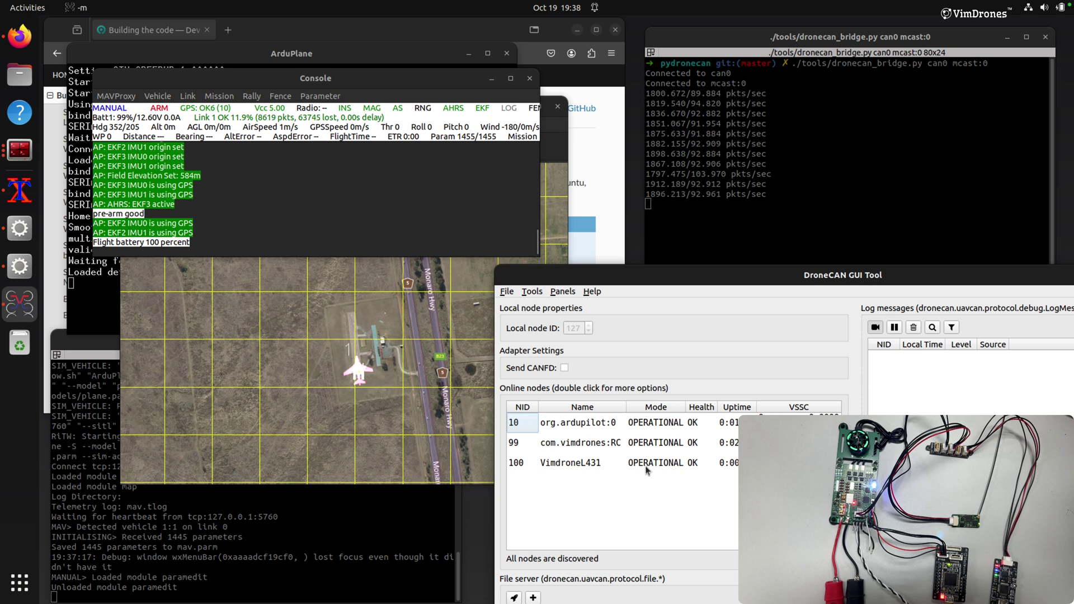
double_click(646, 463)
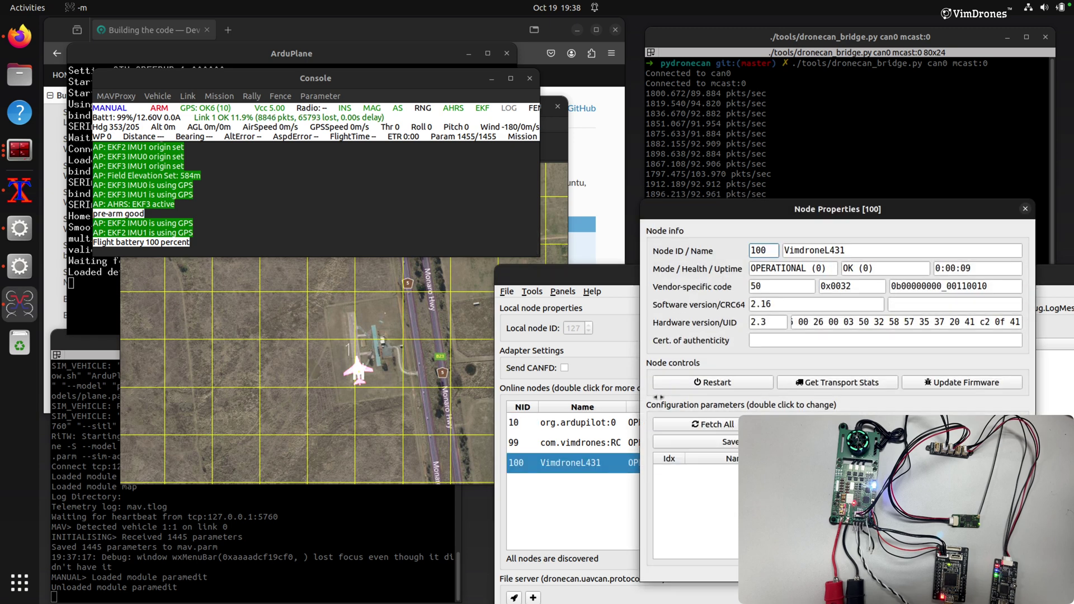
drag(774, 216, 405, 199)
click(338, 409)
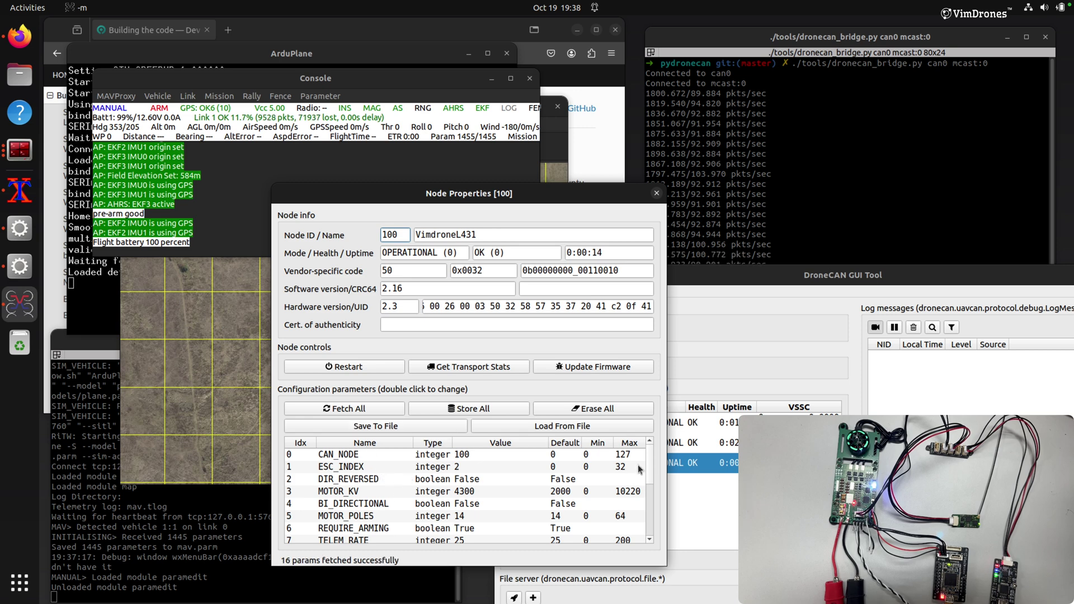
drag(564, 200, 743, 211)
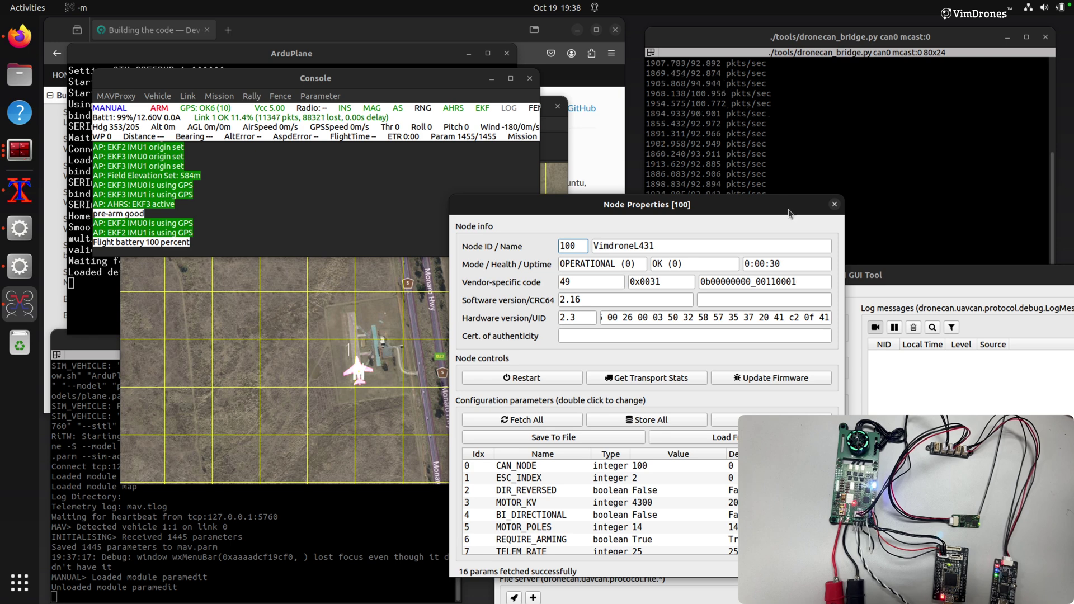
click(835, 205)
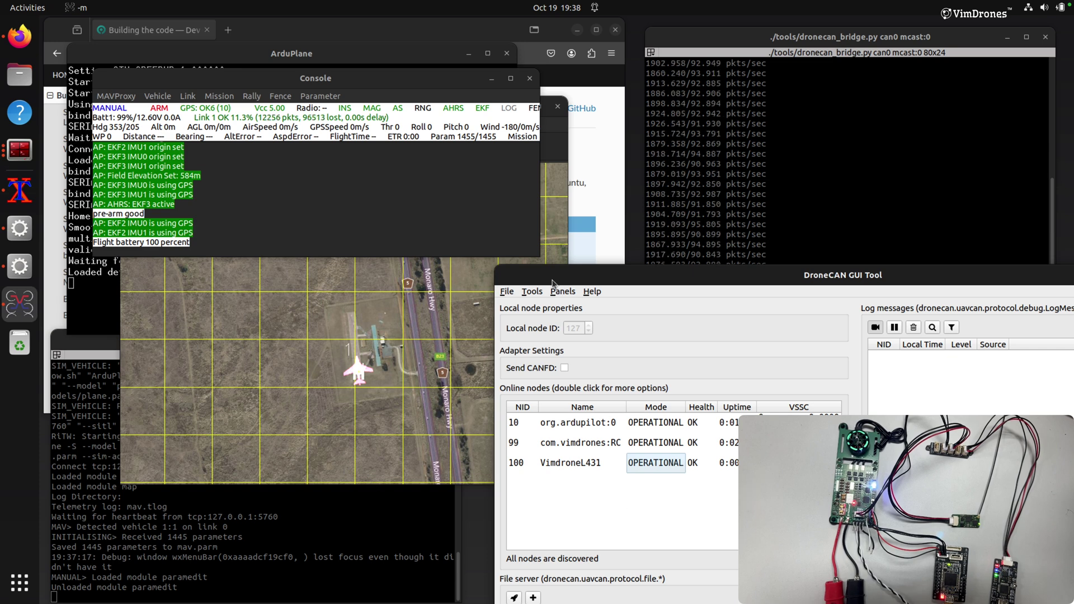
- Open the RC Panel, position it to view all 16 channel values, then close it
click(565, 293)
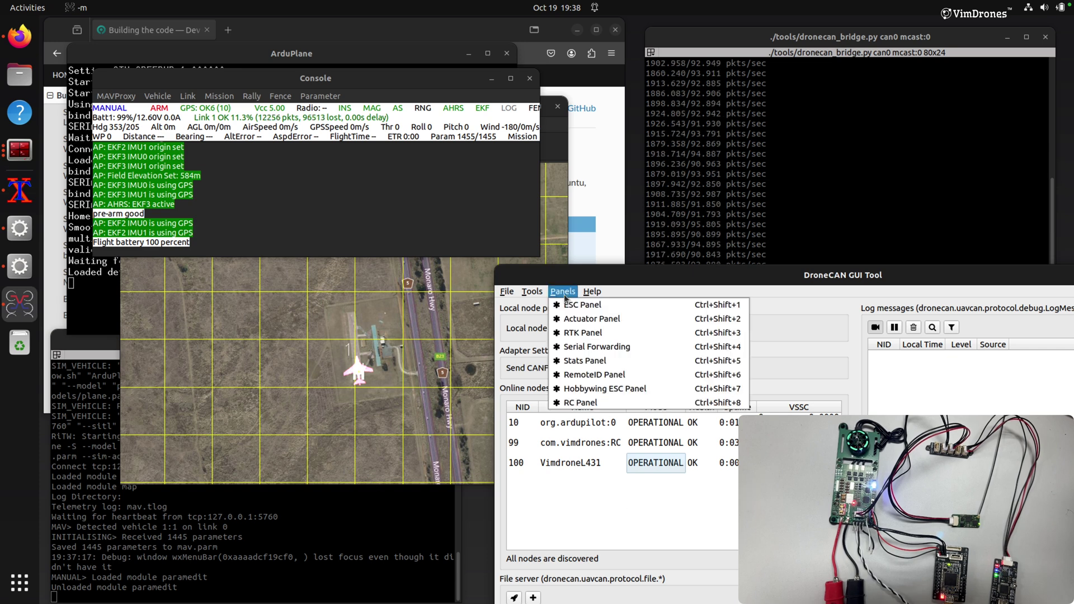
click(599, 404)
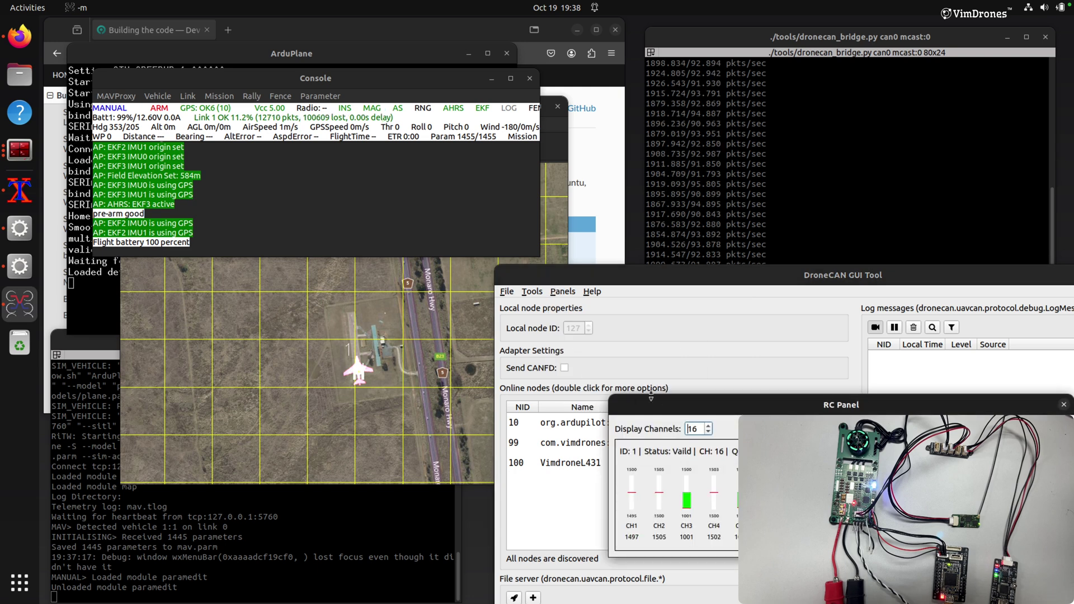
drag(568, 371, 332, 279)
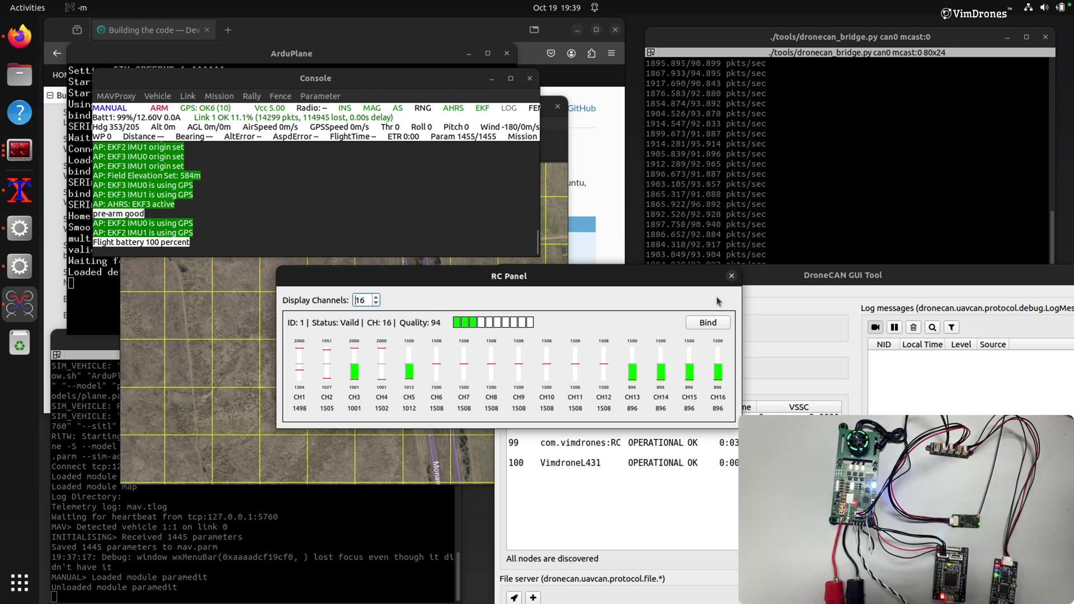
click(732, 277)
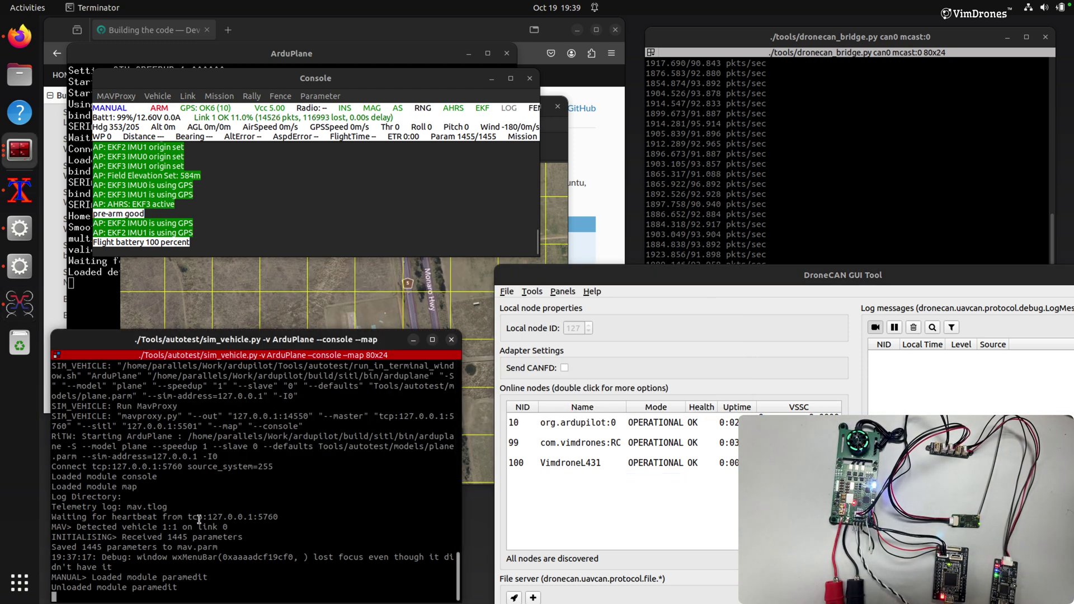
- Run 'mode TAKEOFF' and 'arm throttle' in the sim_vehicle terminal to start the 50 m takeoff
click(198, 520)
key(Return)
key(Return)
key(Return)
text(mode )
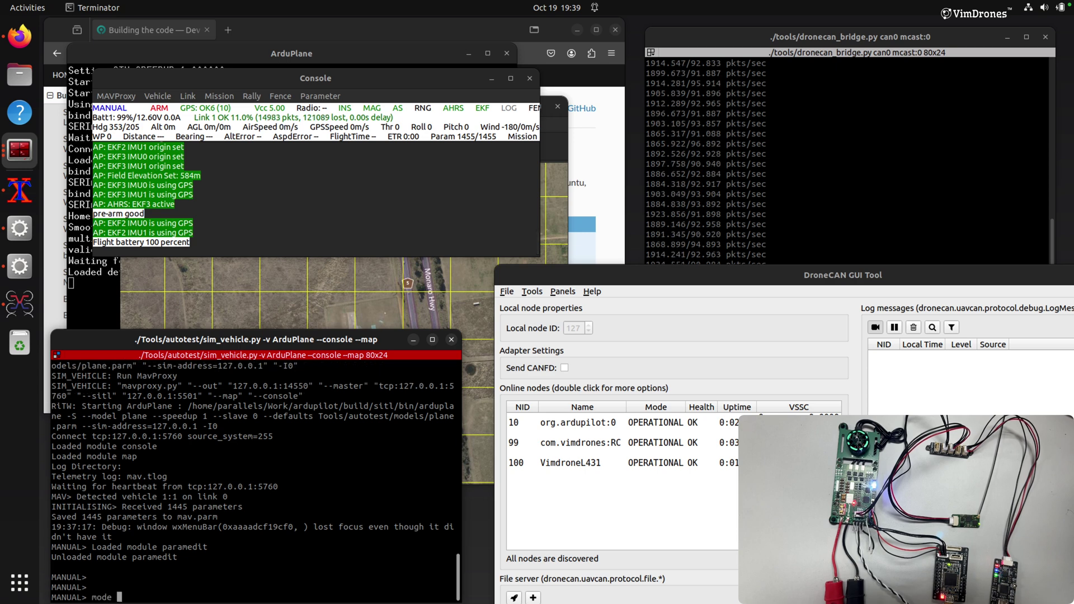
text(TAKEOF)
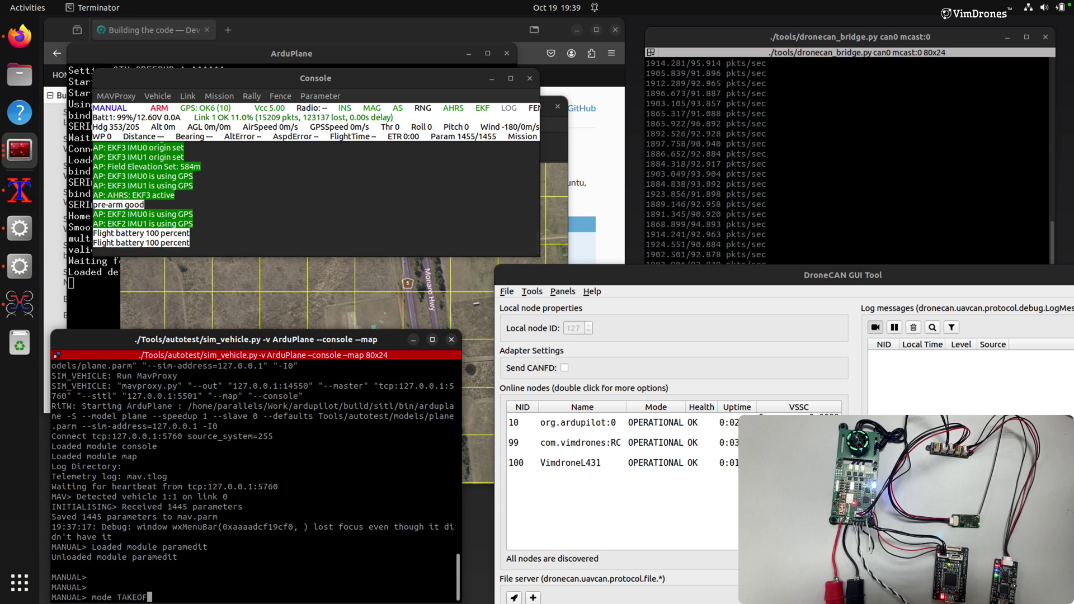
text(F)
key(Return)
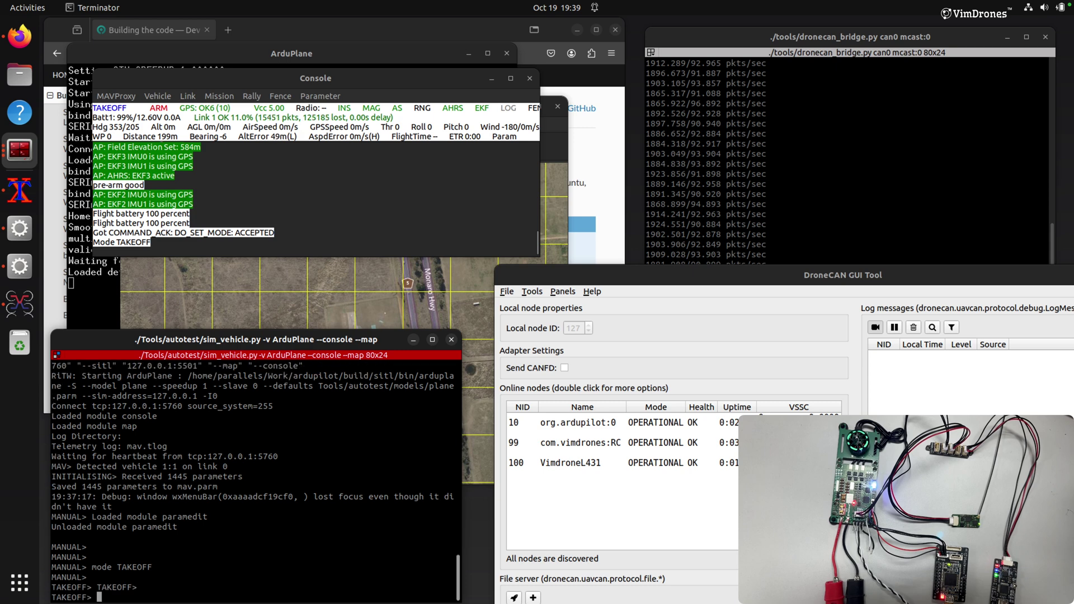
text(arm throt)
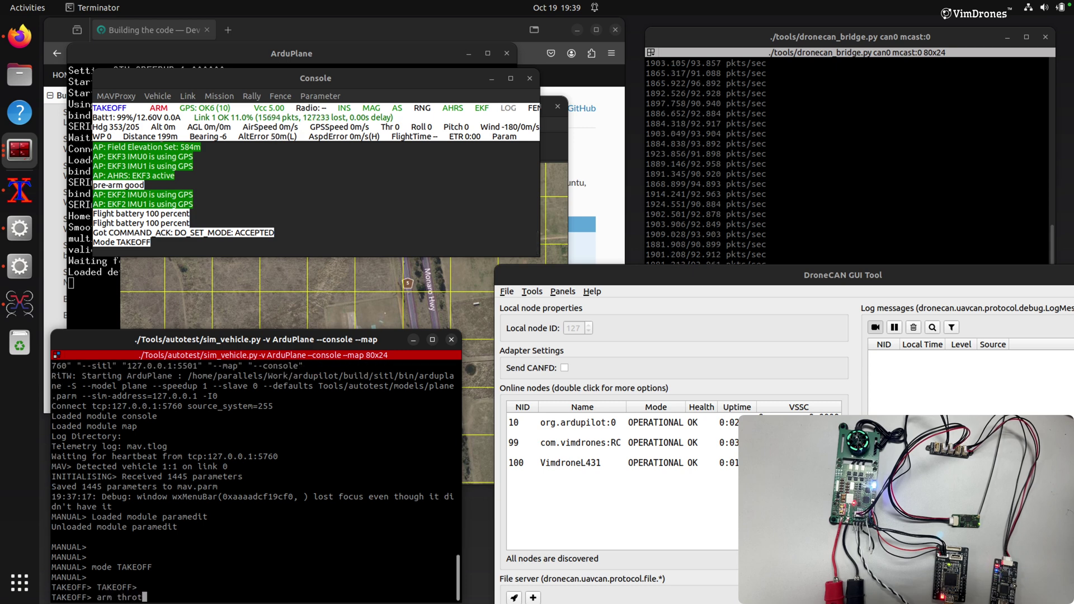
text(tle)
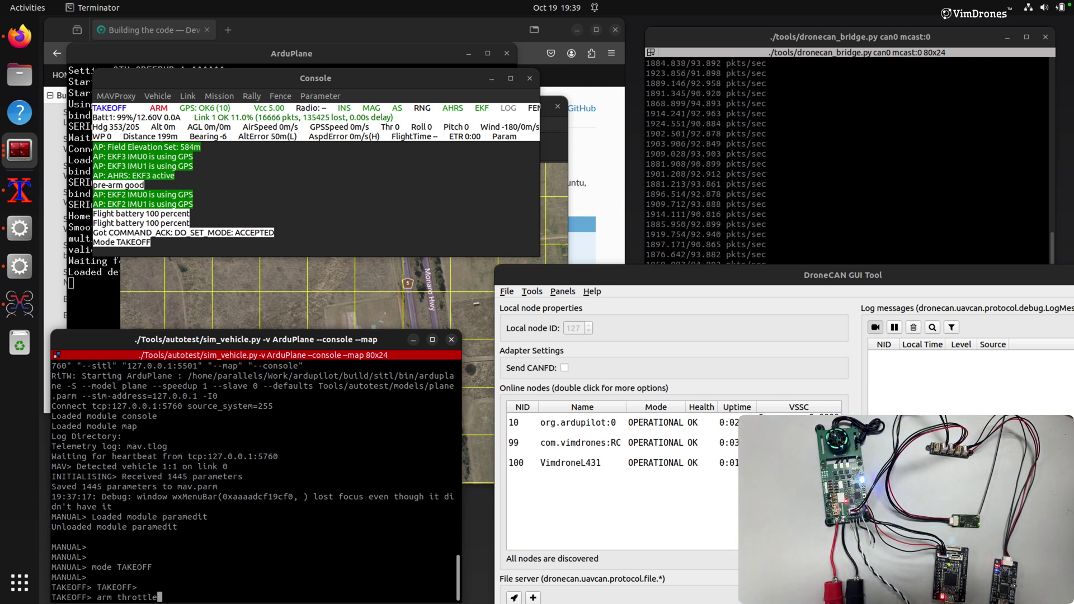
key(Return)
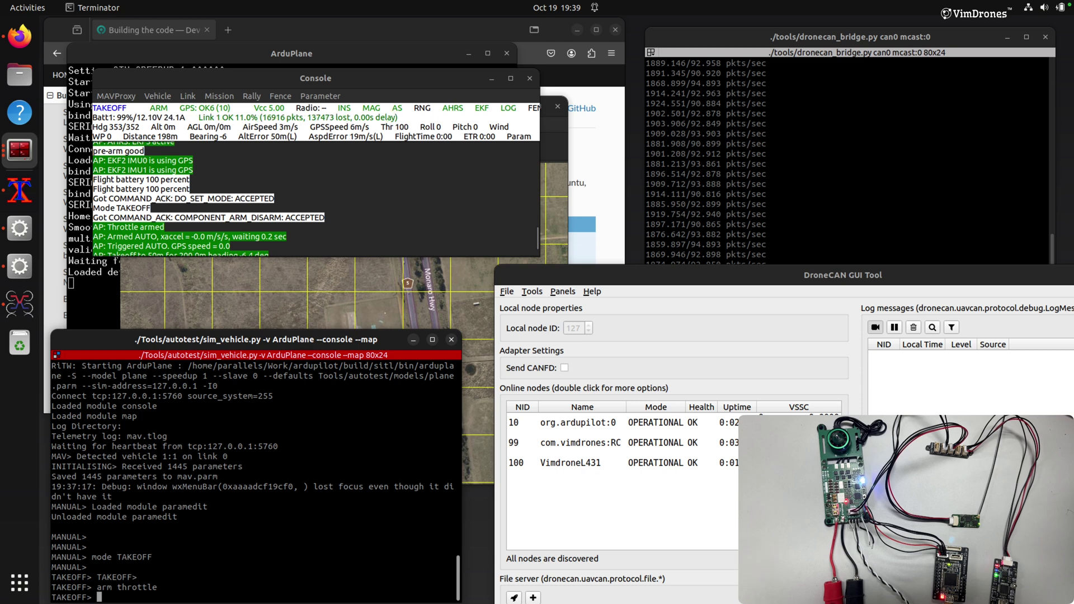
- Drag the Map window down-right to uncover the console and watch the climb to 50 m
click(337, 267)
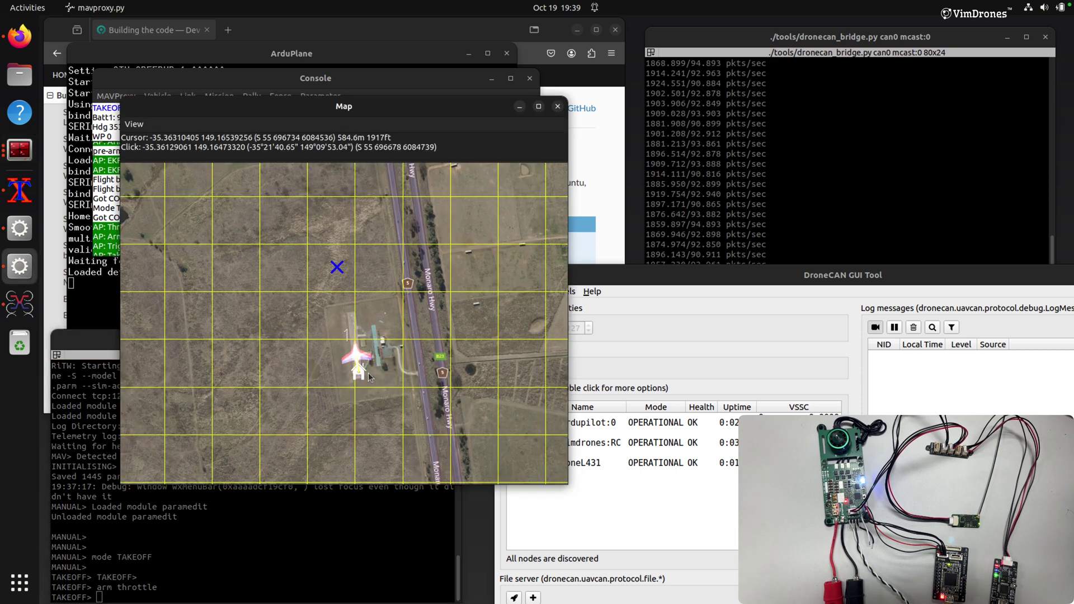
drag(439, 109, 569, 218)
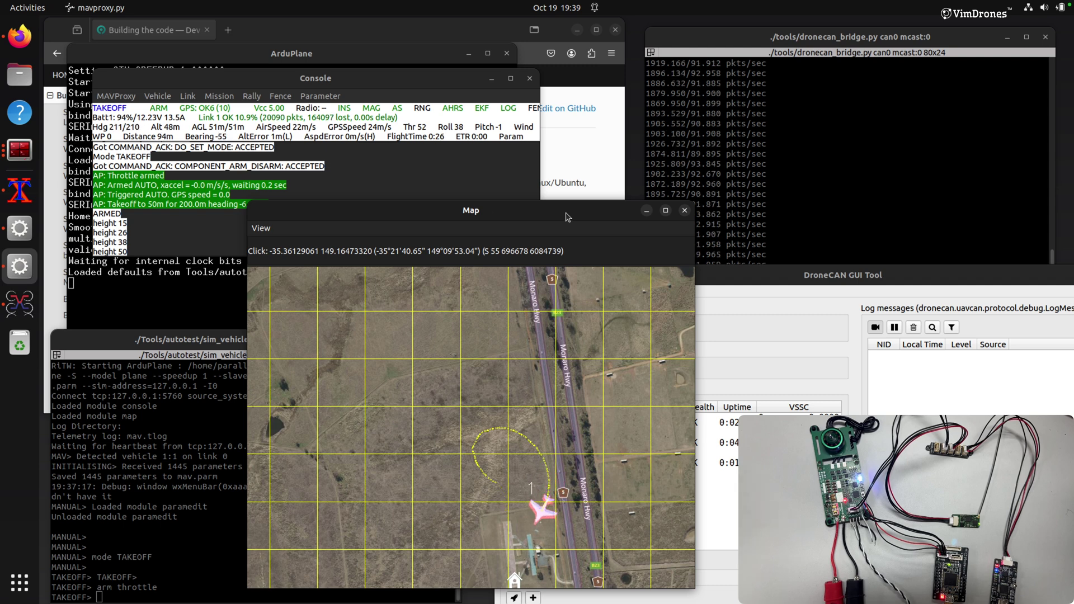
- Switch the plane to RTL mode with 'mode RTL' in the sim_vehicle terminal
click(185, 434)
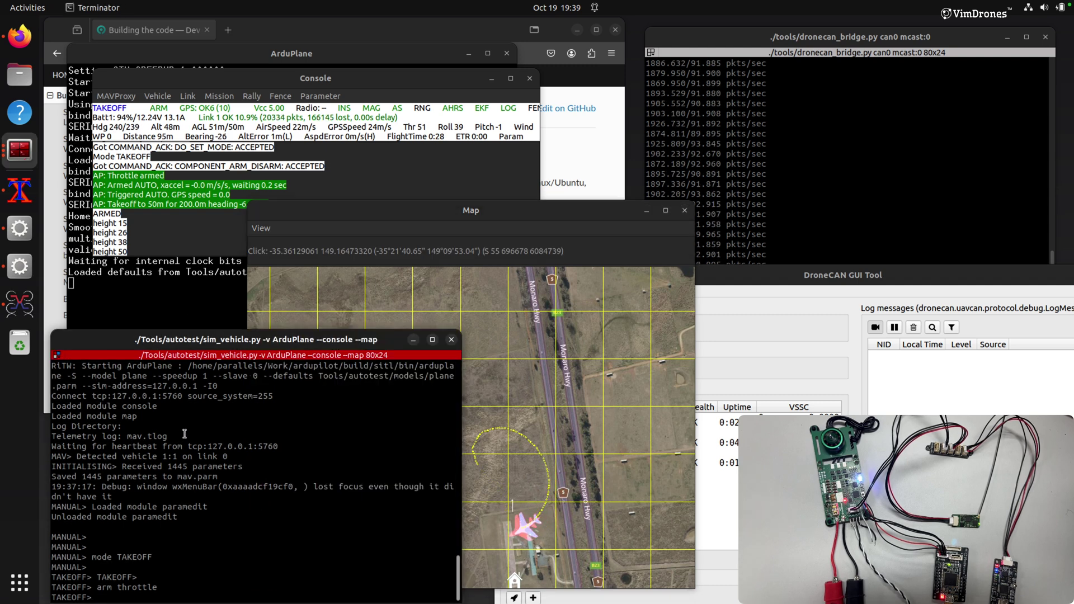
key(Return)
key(Return)
text(mode)
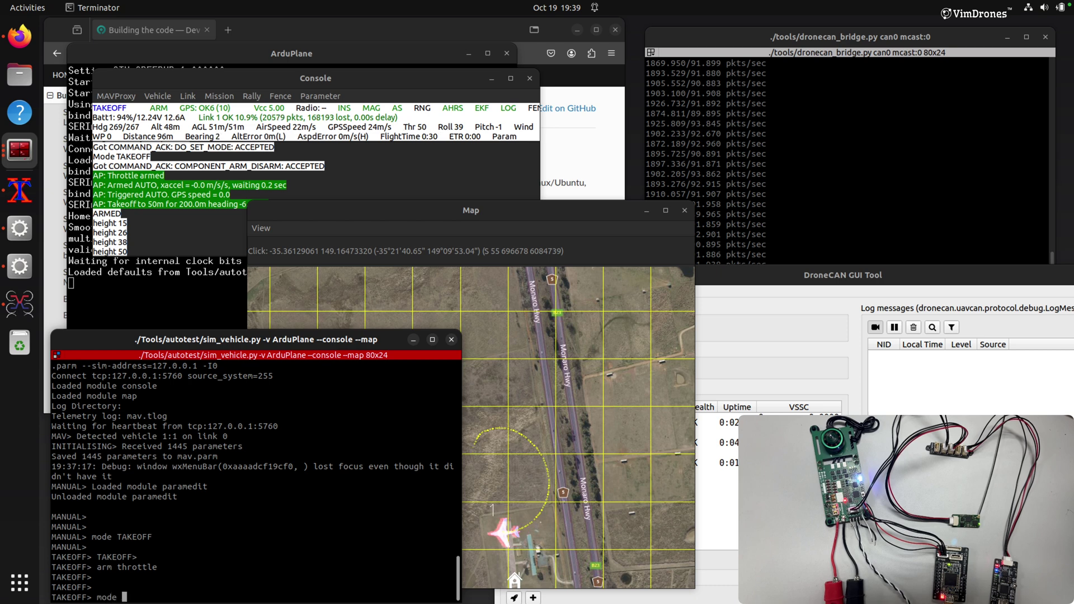
text( RT)
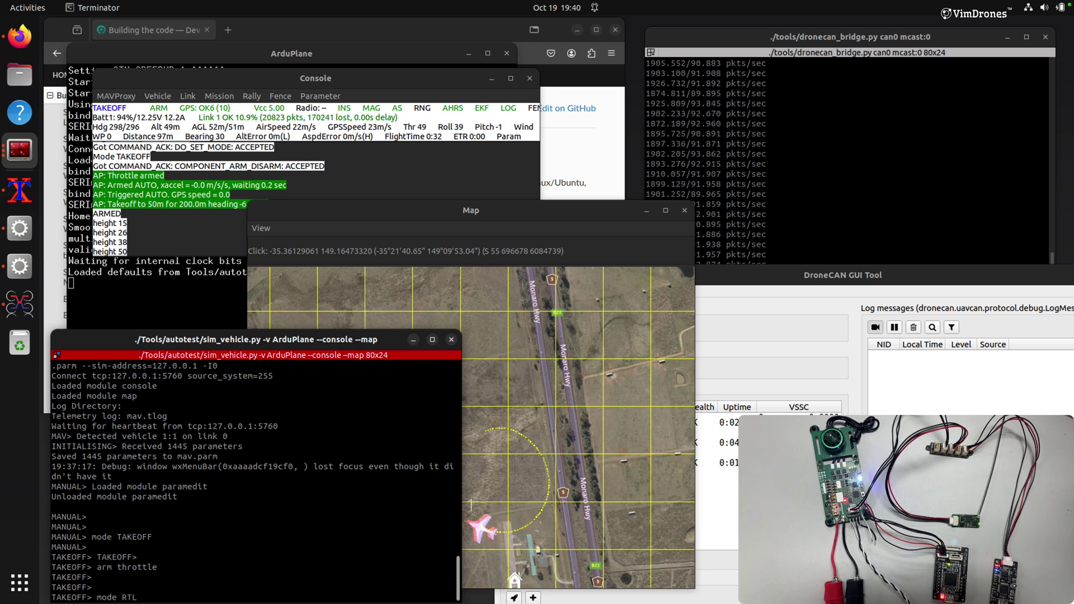
text(L)
key(Return)
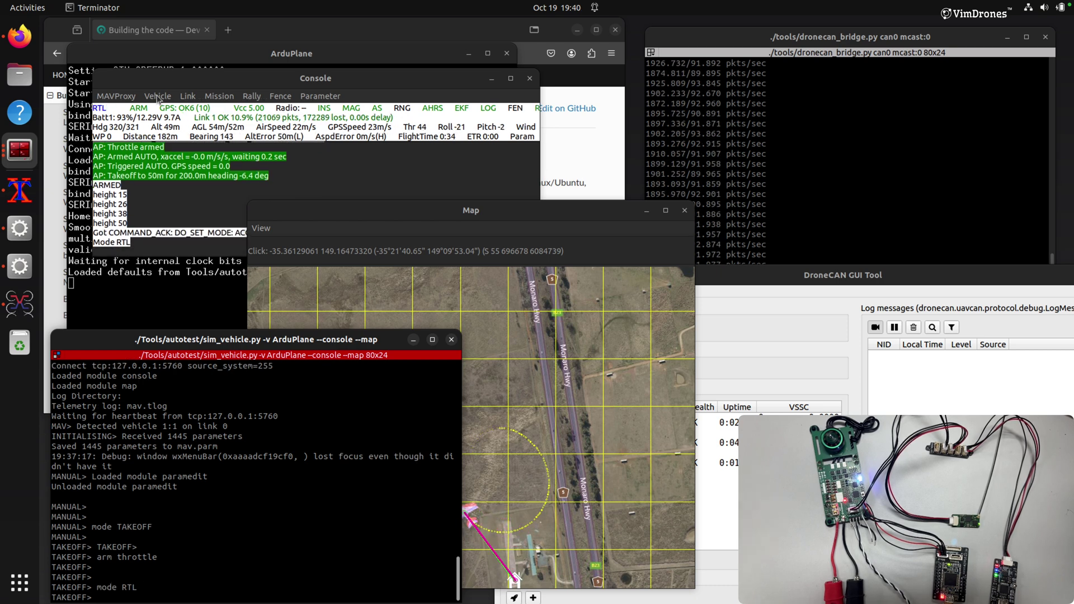
- Show the HUD horizon indicator from the console and move the Map window to the upper right
click(117, 97)
click(129, 139)
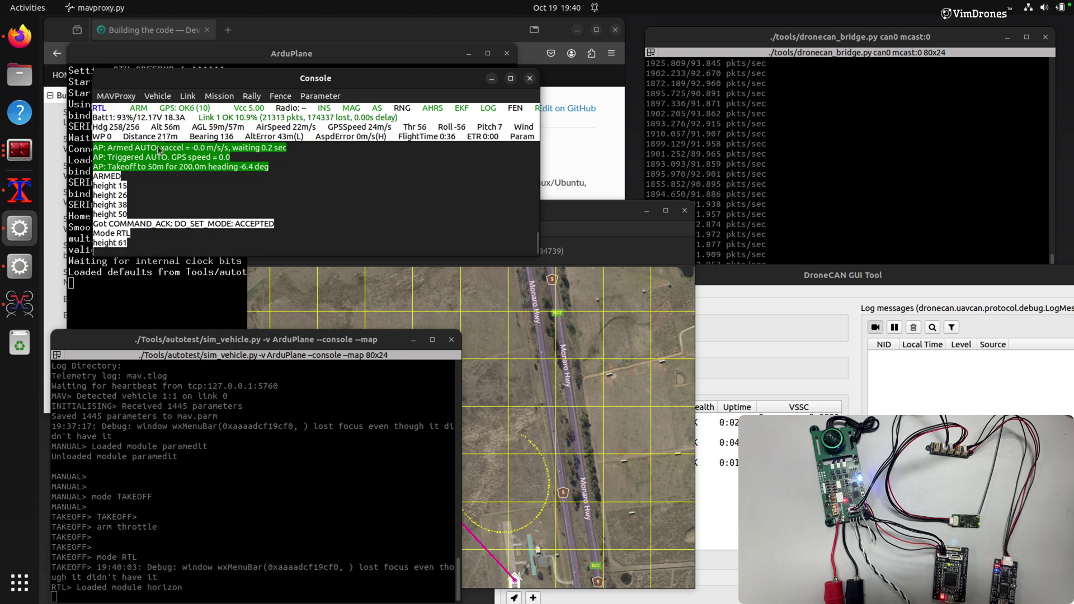
click(587, 211)
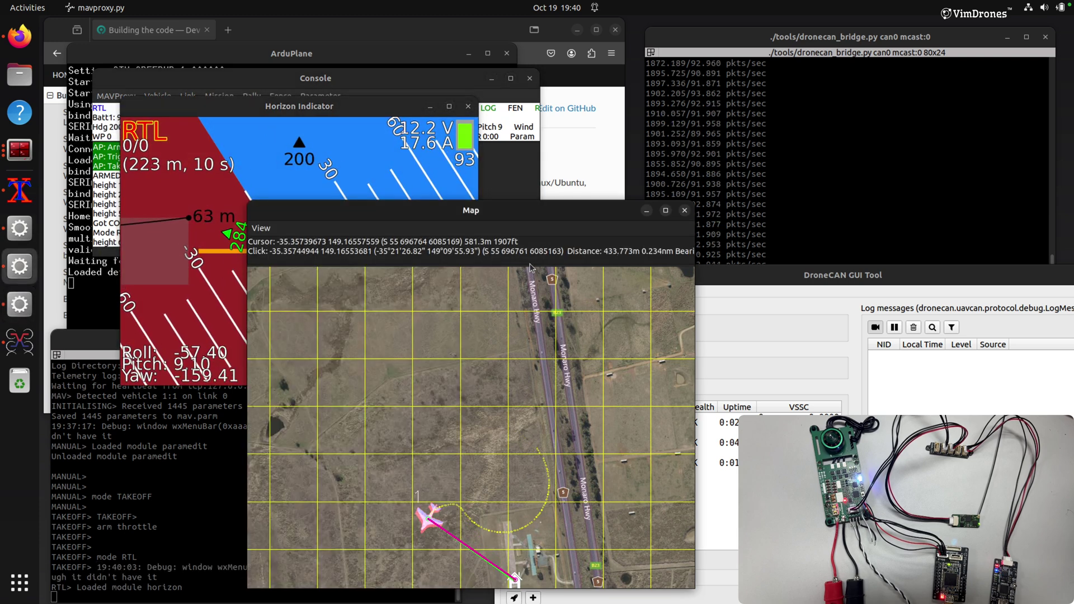
drag(510, 214, 786, 33)
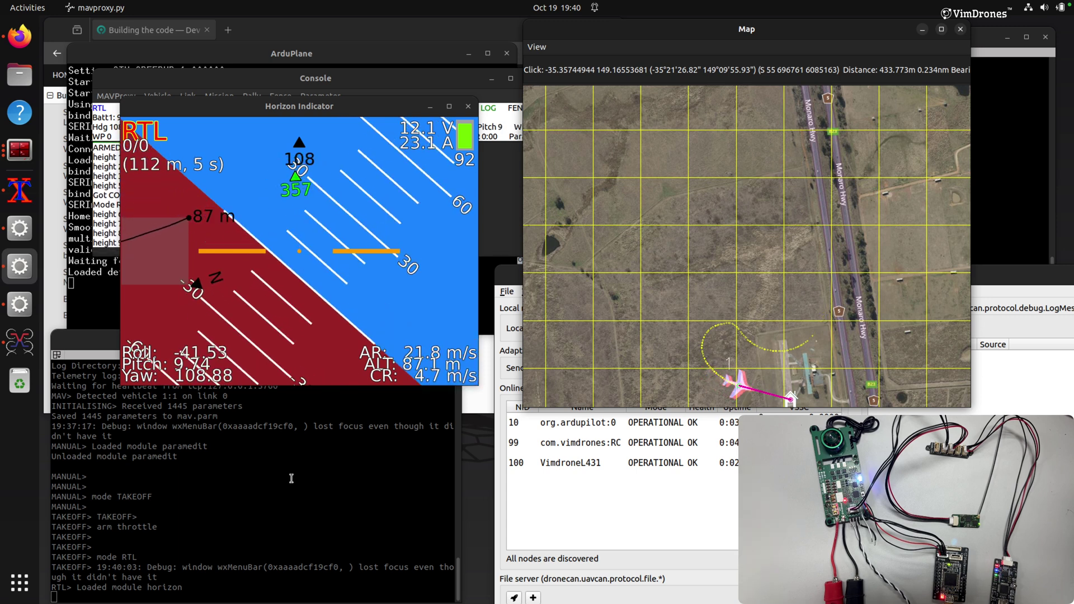
scroll(689, 312, down, 3)
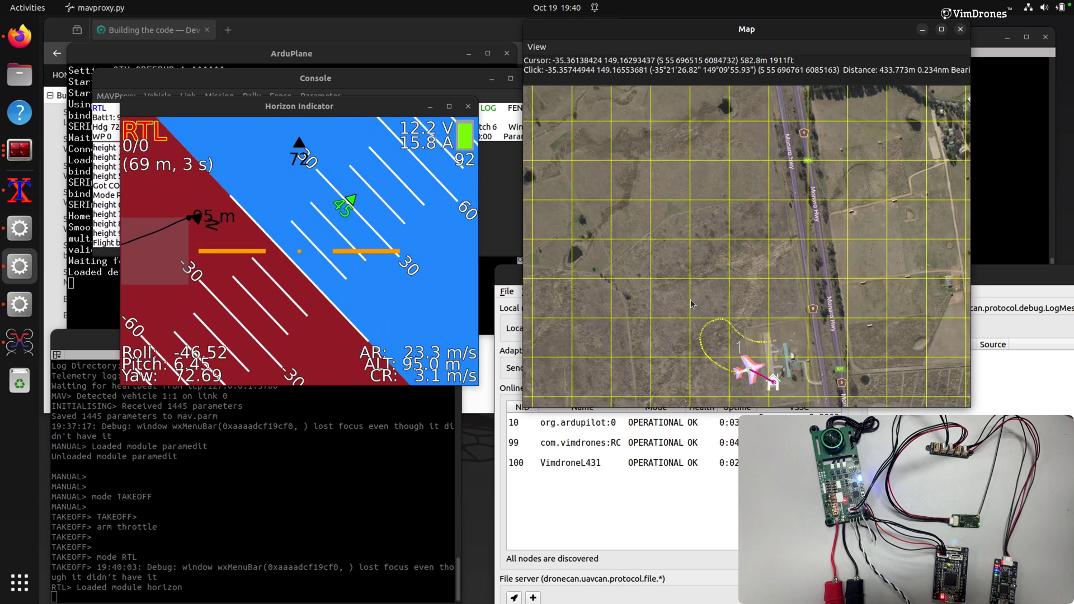